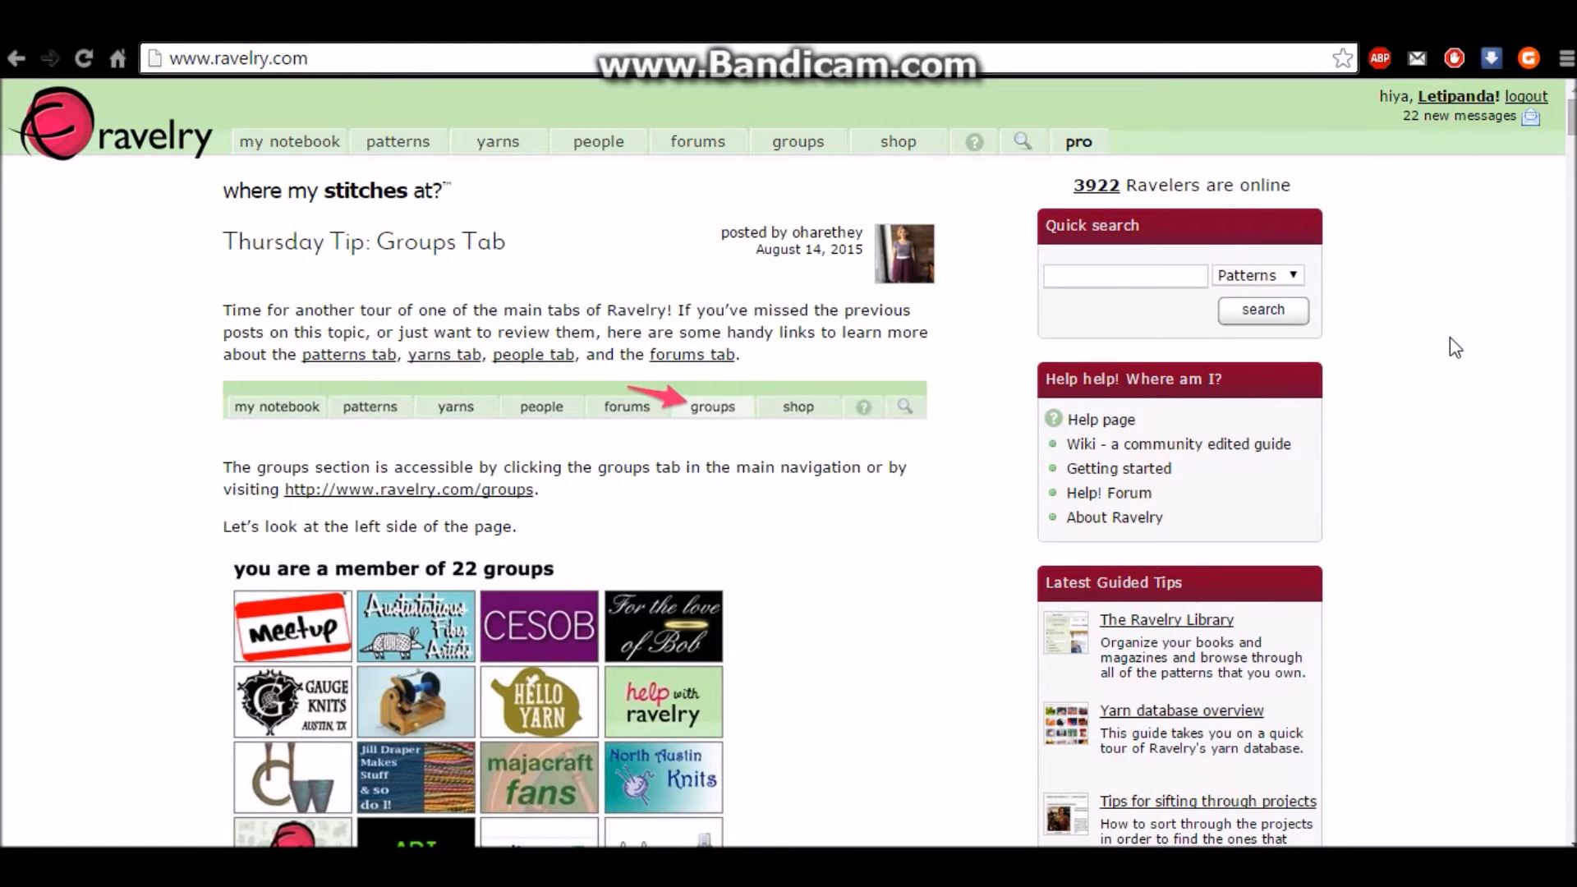
Open your own profile page and look through the About me section and the recent blog posts
left_click(1453, 100)
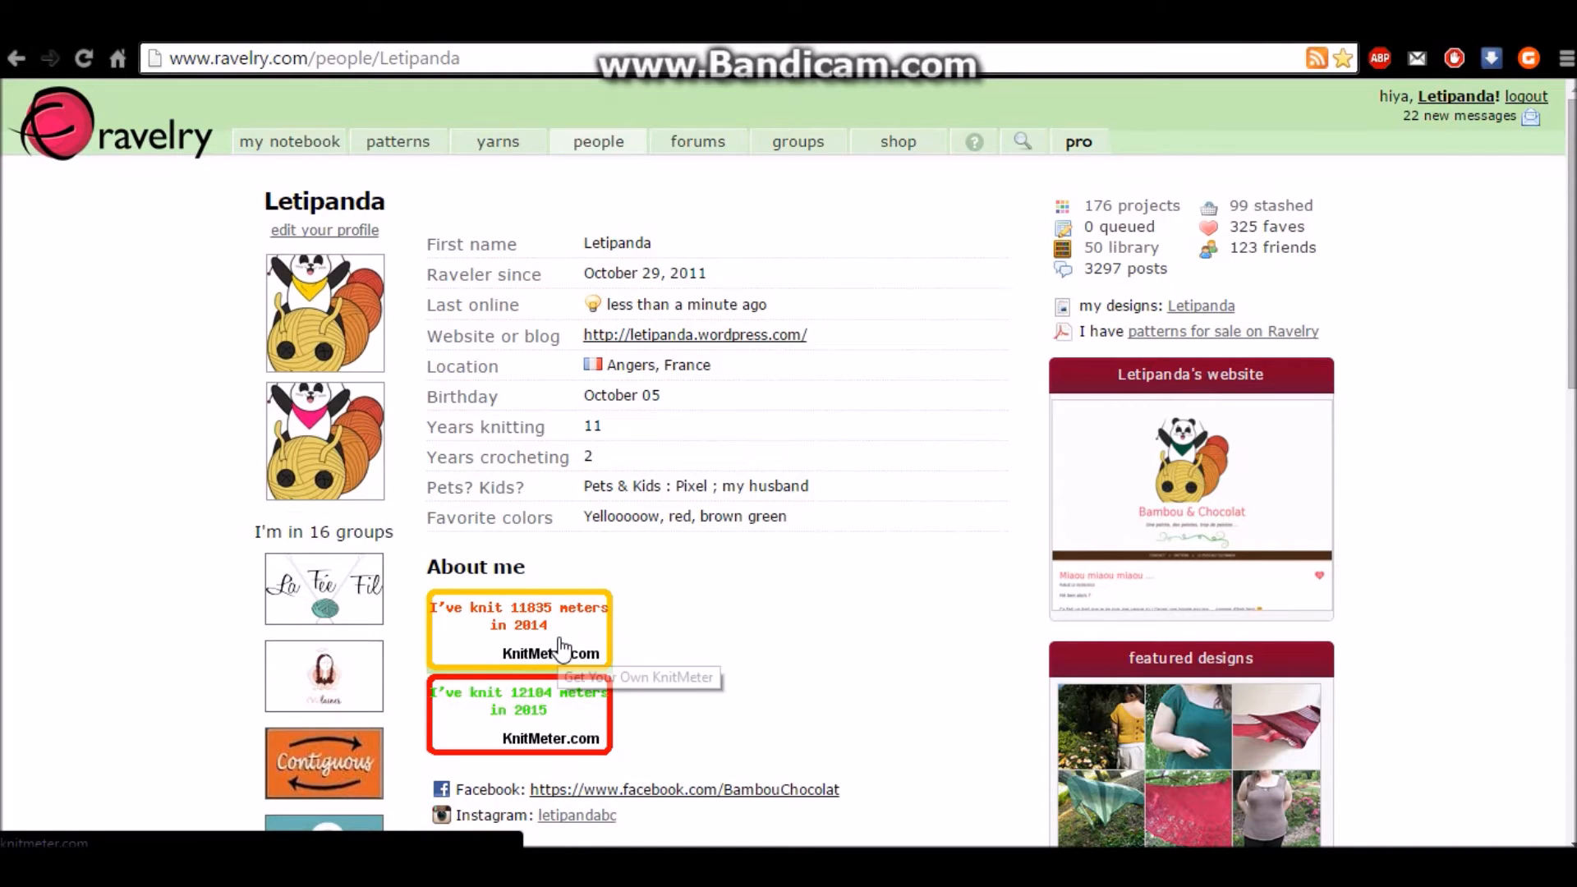
scroll(608, 645, "down", 4)
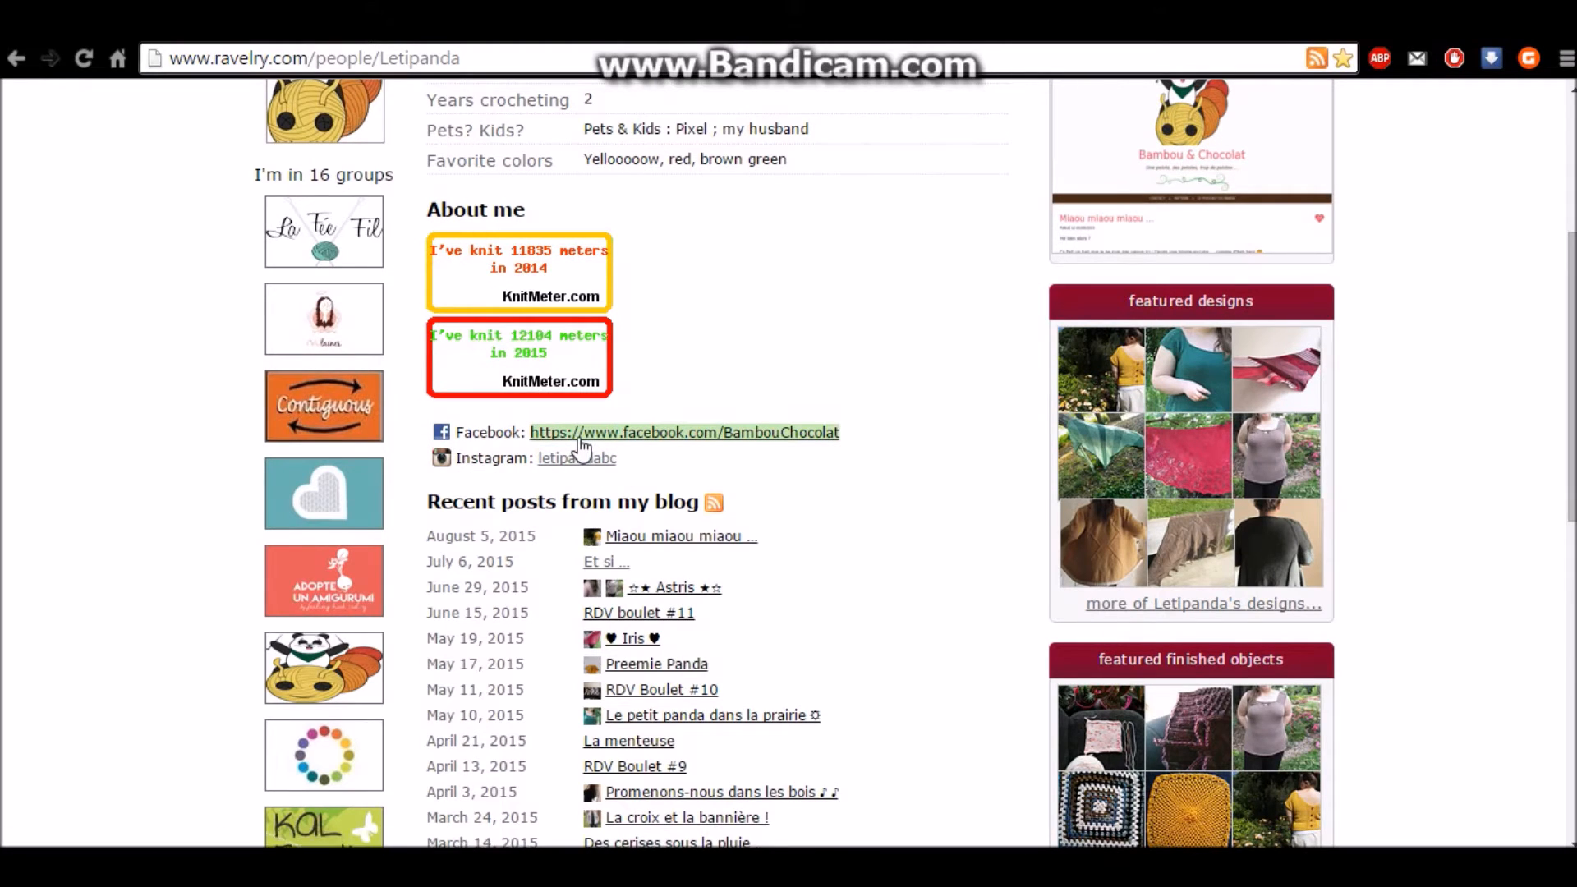
scroll(652, 548, "down", 1)
scroll(652, 549, "down", 1)
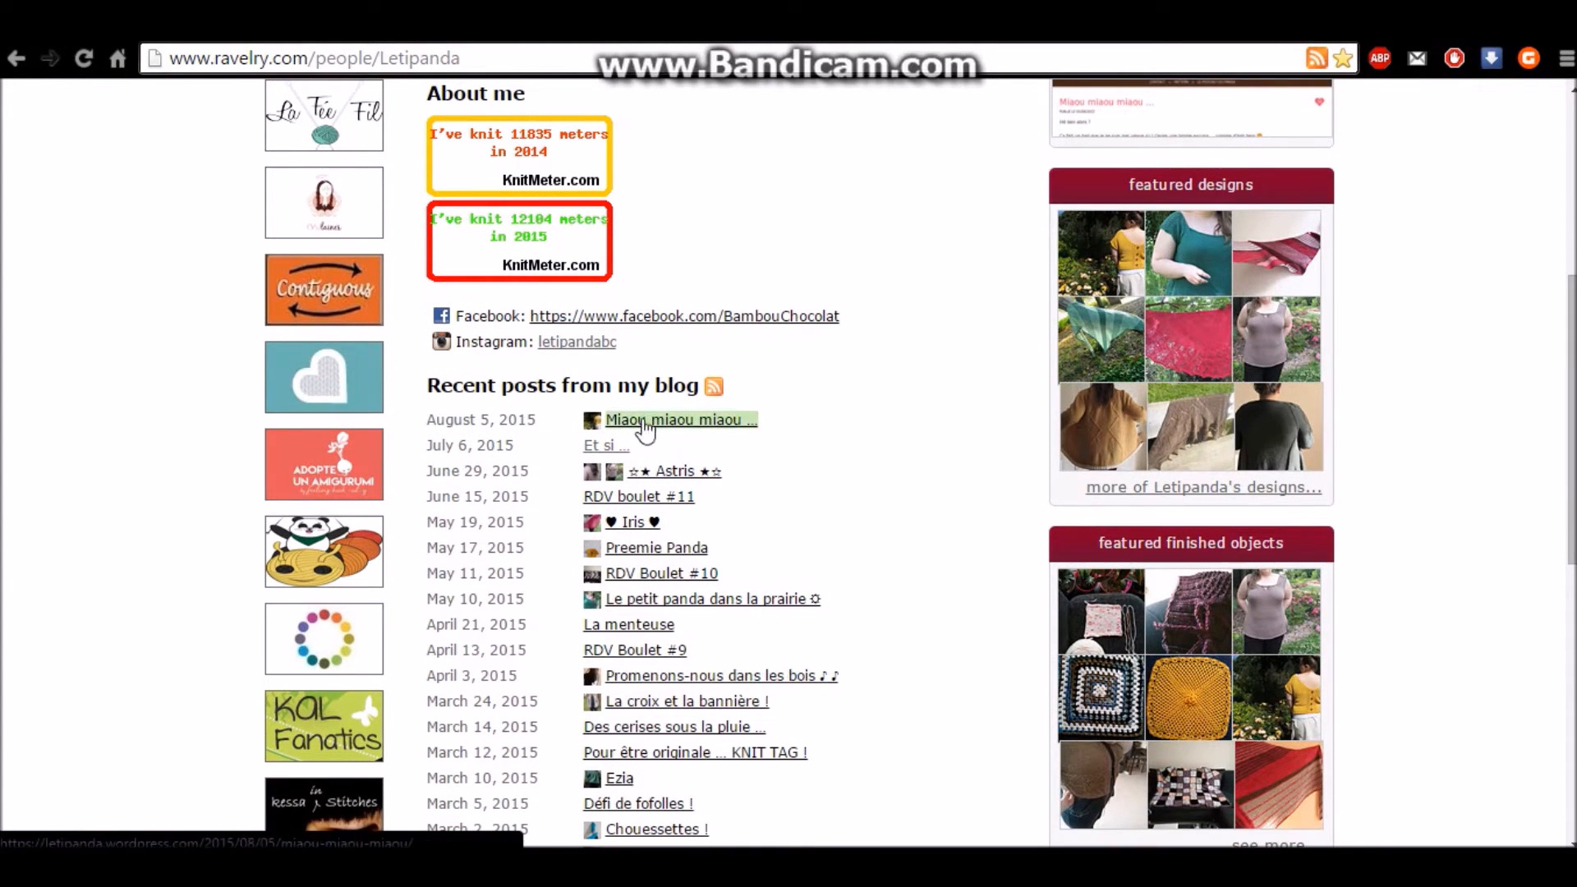
scroll(643, 608, "down", 5)
scroll(642, 556, "up", 10)
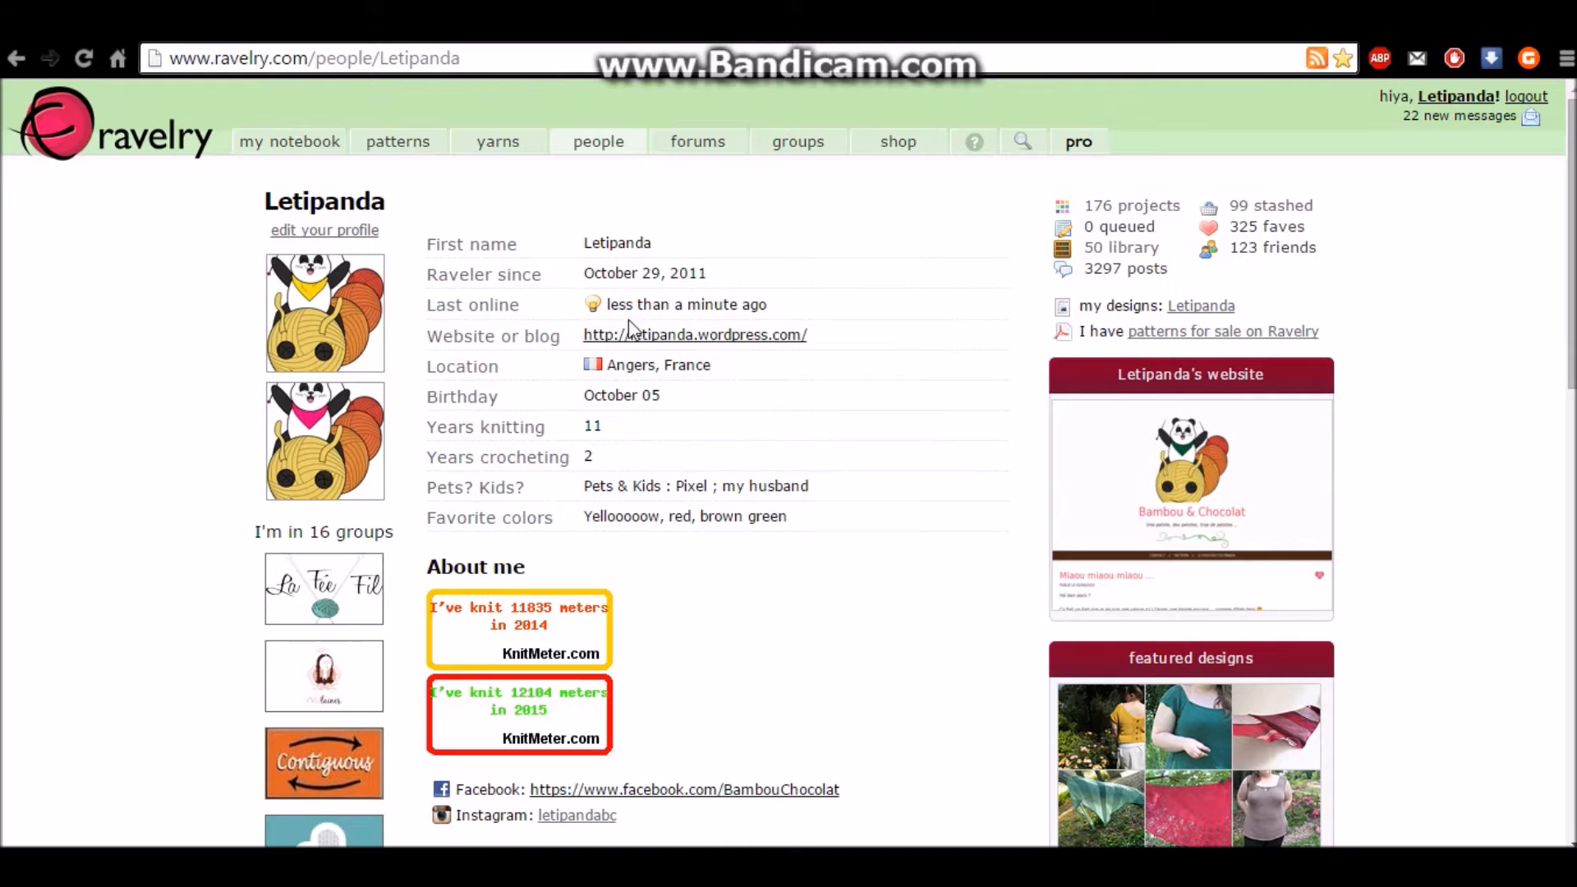
Open the profile for editing and review the blog URL, yarn measurement units and privacy settings
left_click(336, 241)
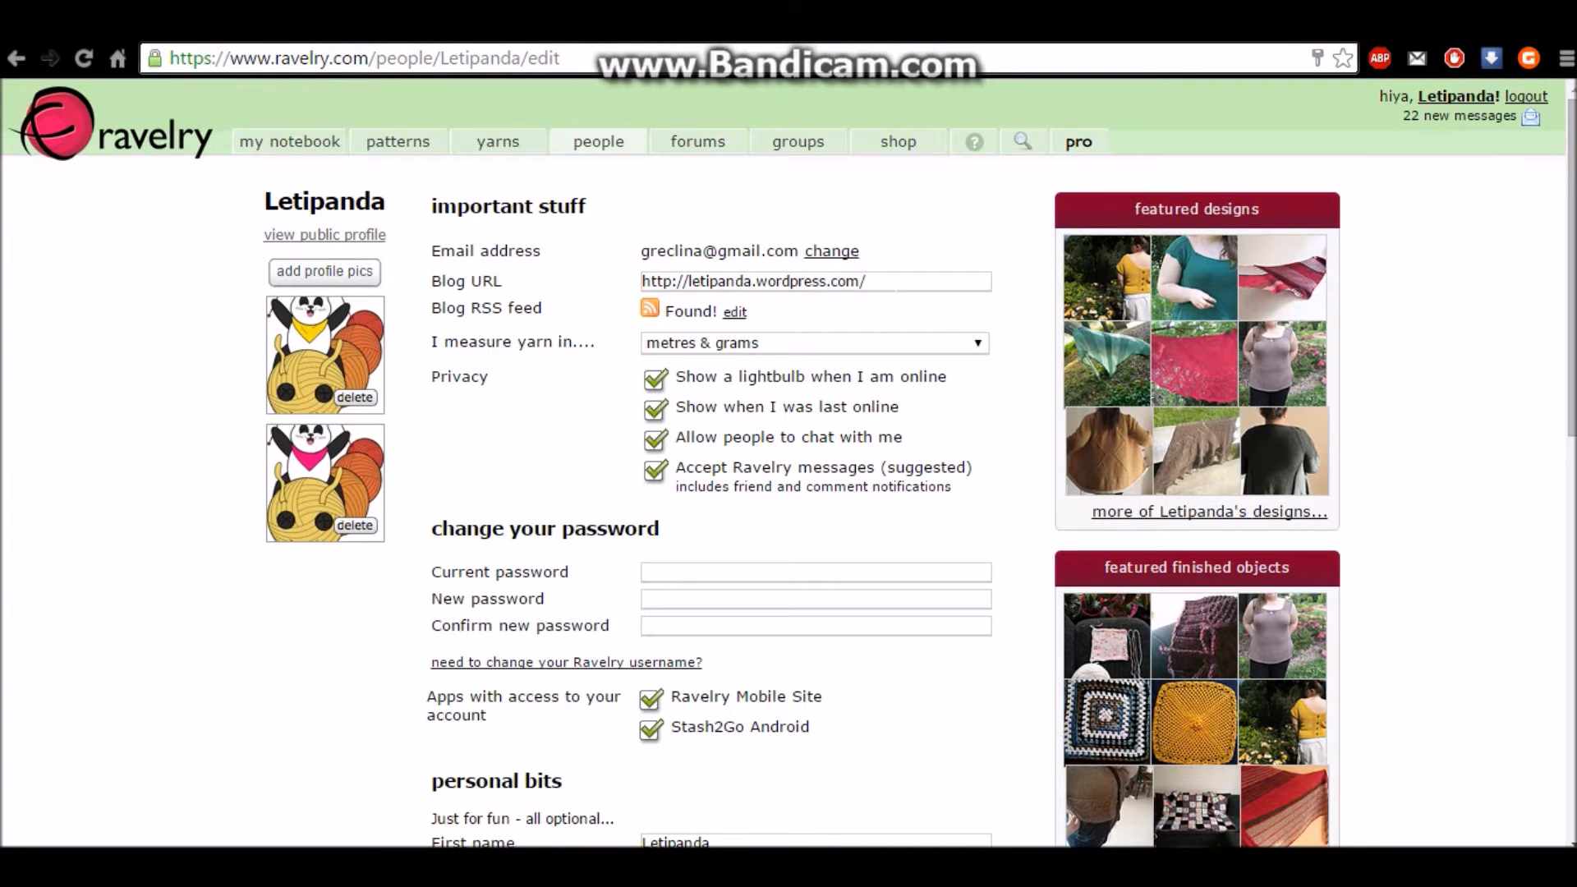
triple_click(890, 282)
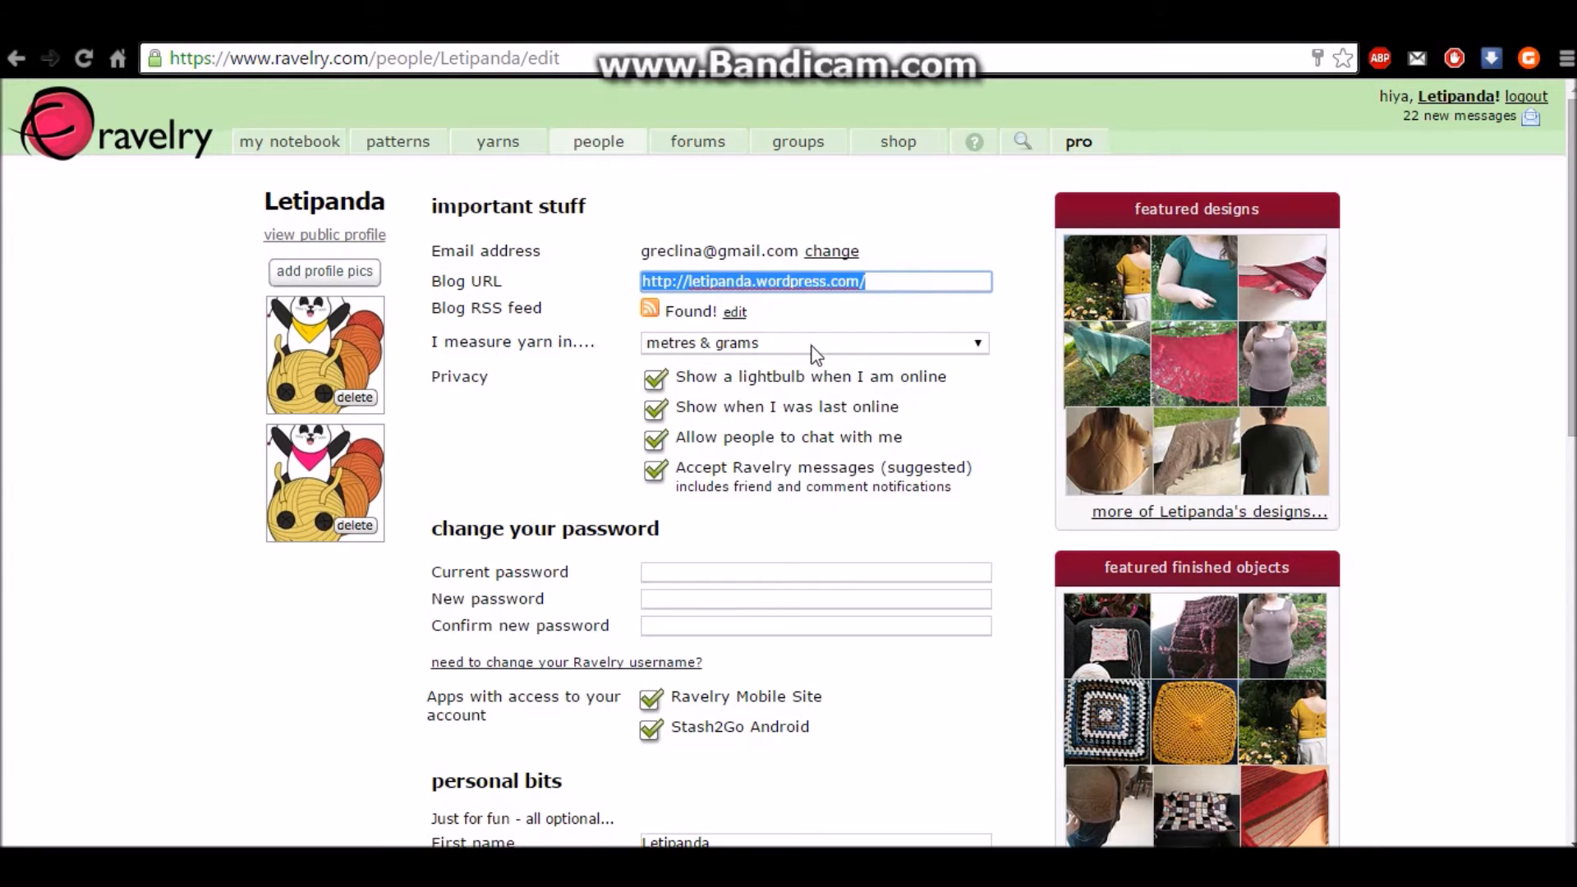
left_click(838, 352)
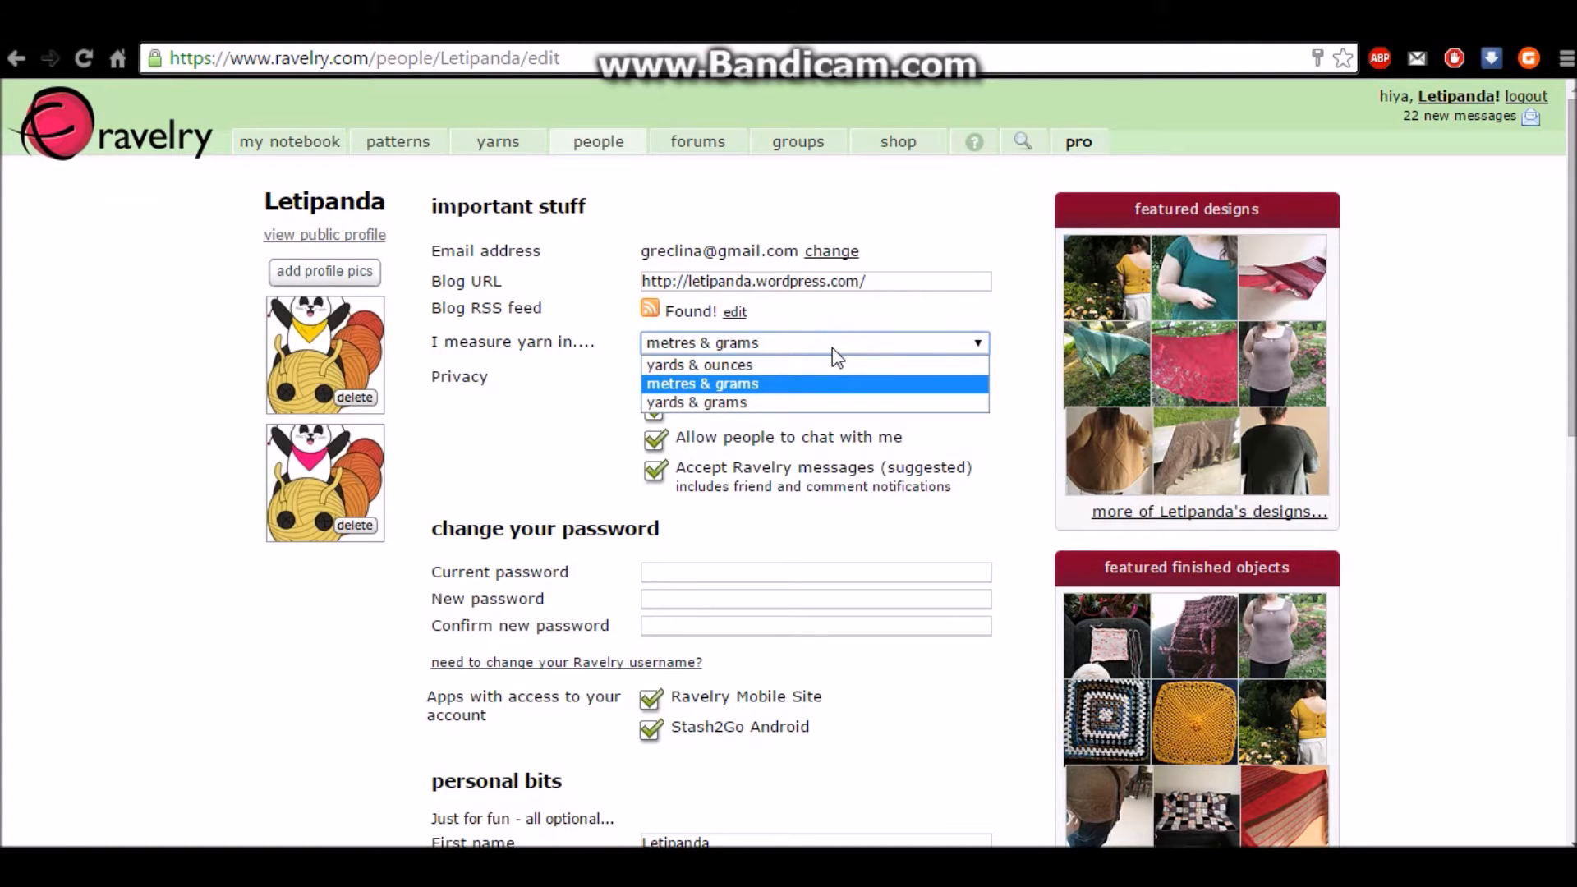
left_click(771, 344)
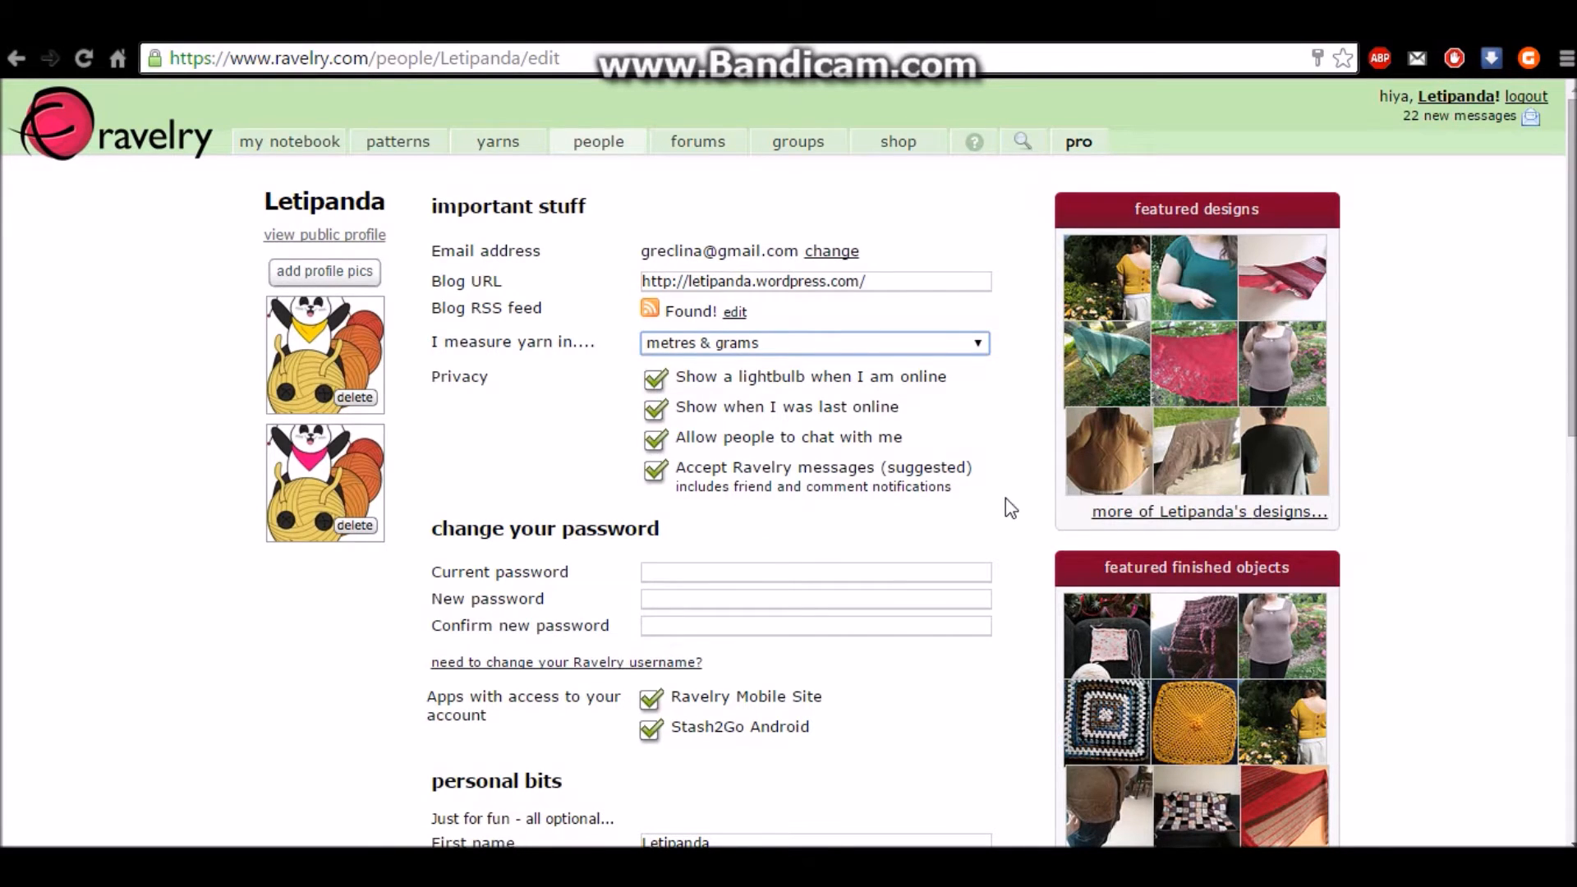
left_click_drag(1005, 498, 654, 465)
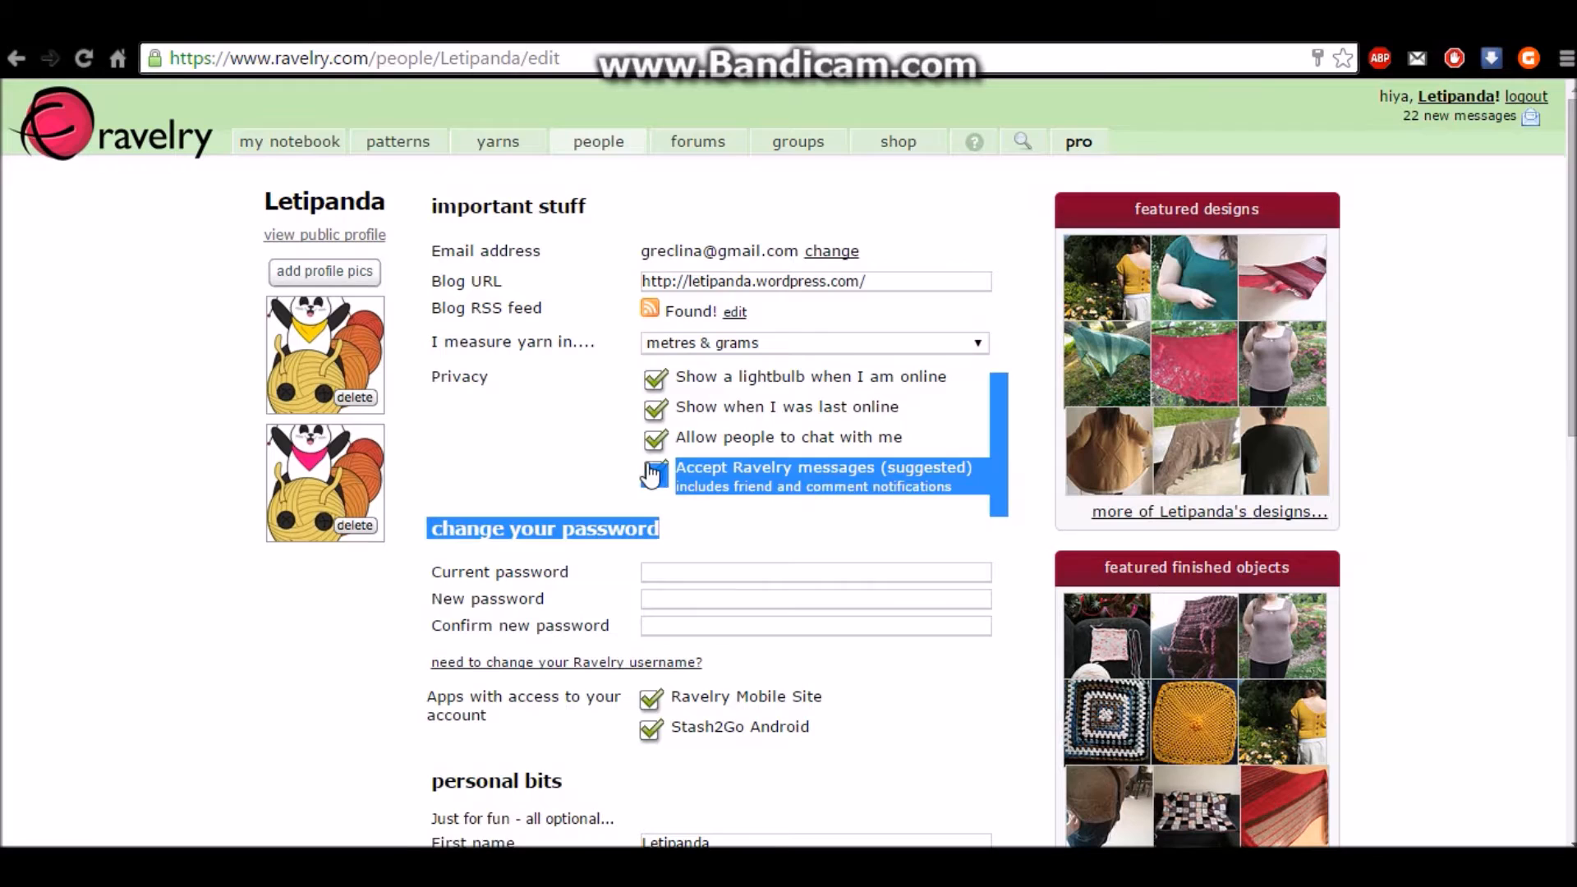
left_click(719, 486)
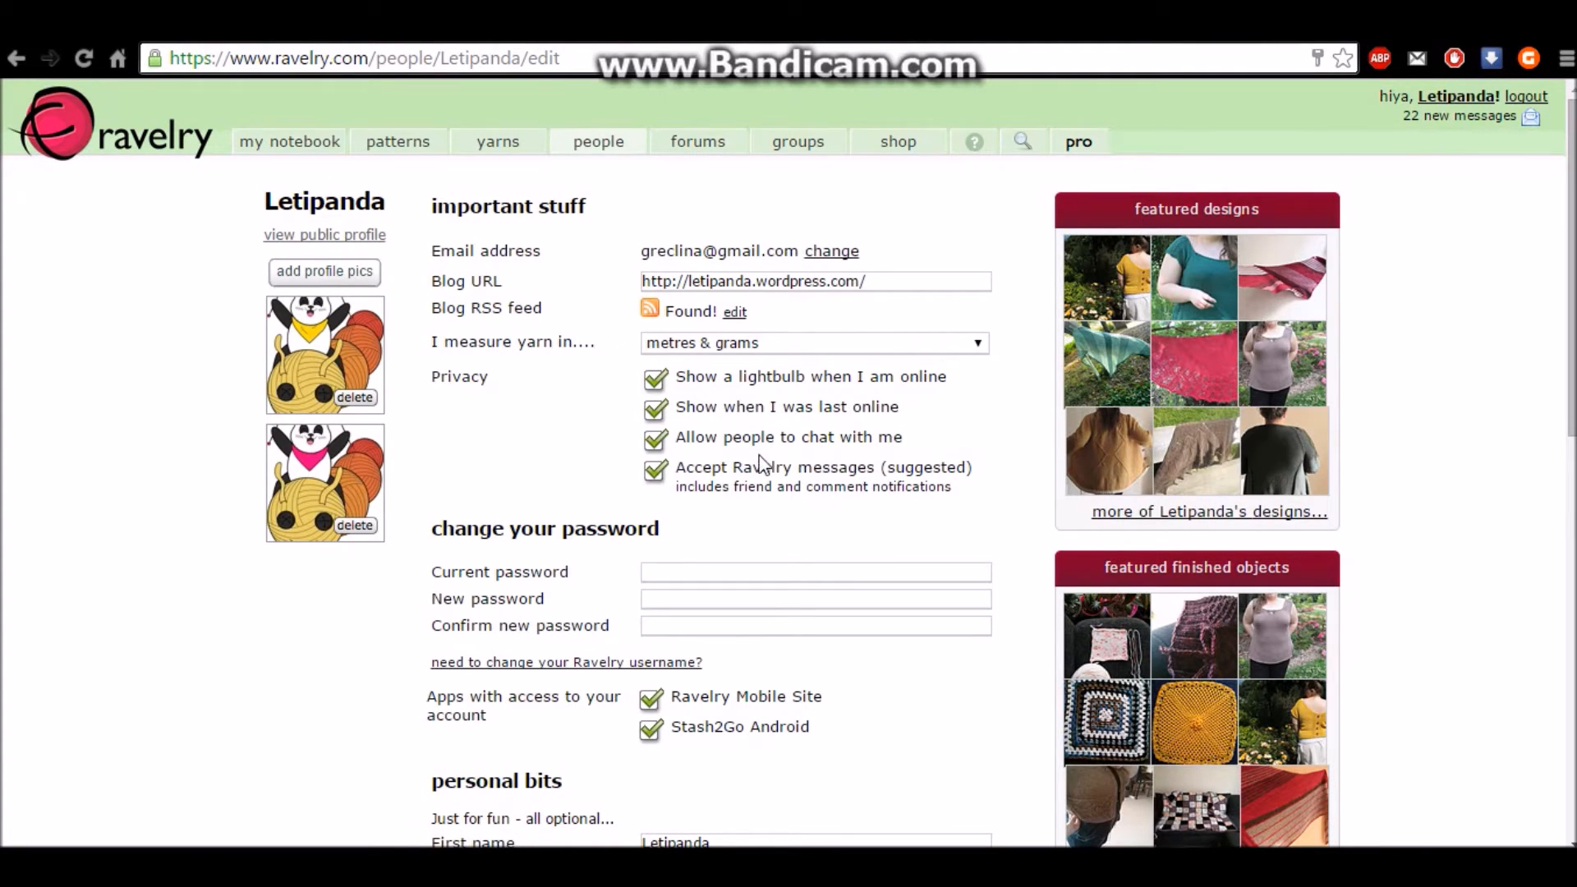
Examine the password, app access and personal bits sections of the profile form, down to the favorite curse word
scroll(622, 509, "down", 1)
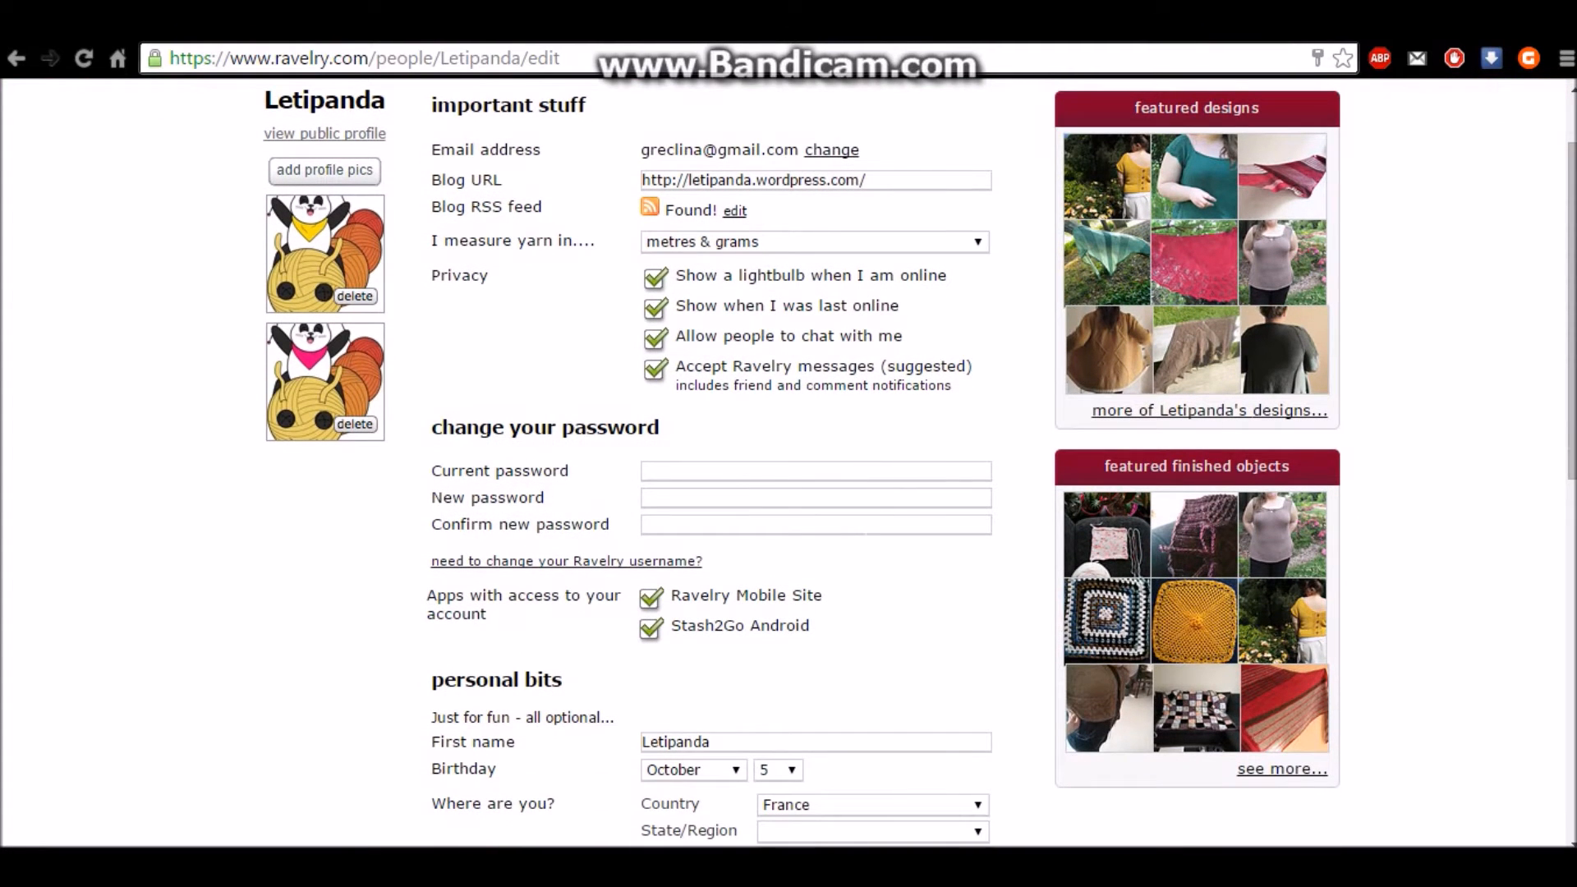
scroll(859, 553, "down", 3)
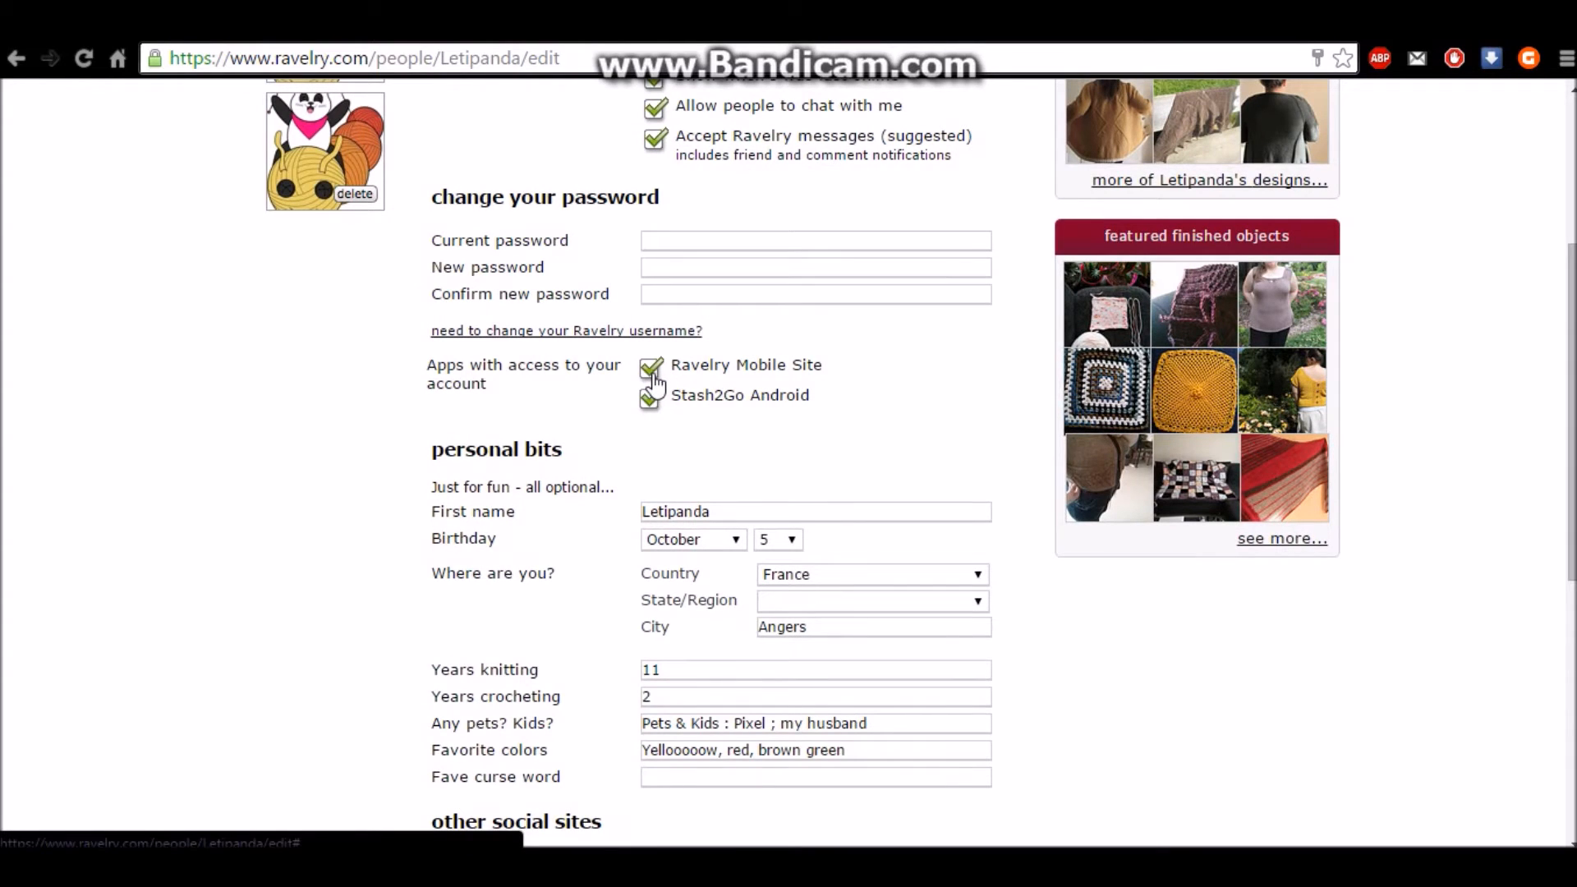
left_click_drag(736, 395, 681, 395)
left_click(774, 425)
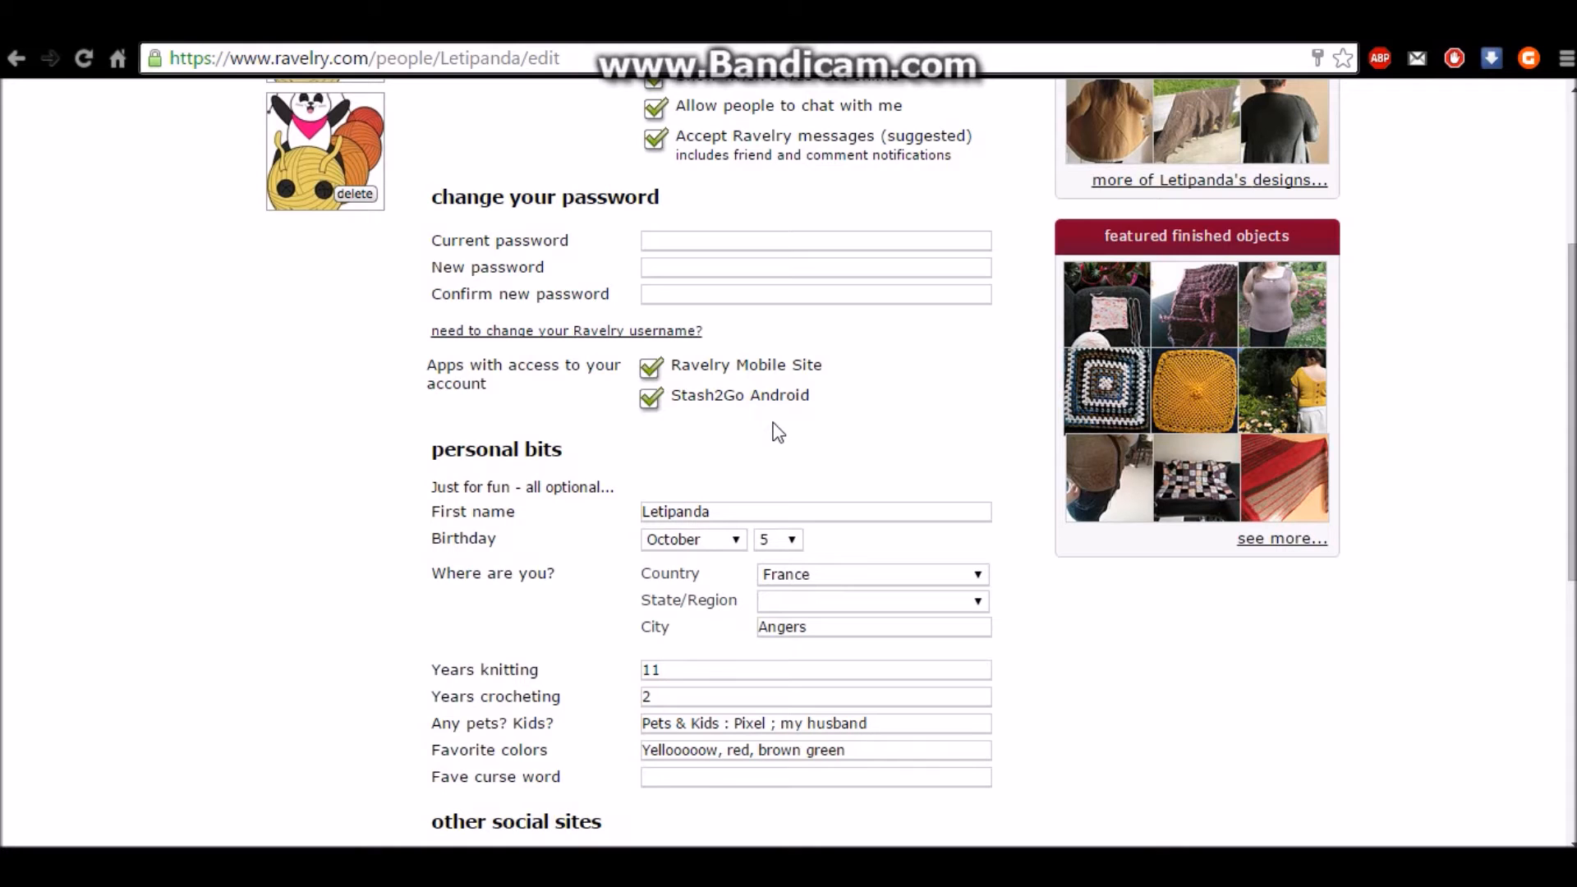
scroll(778, 433, "down", 2)
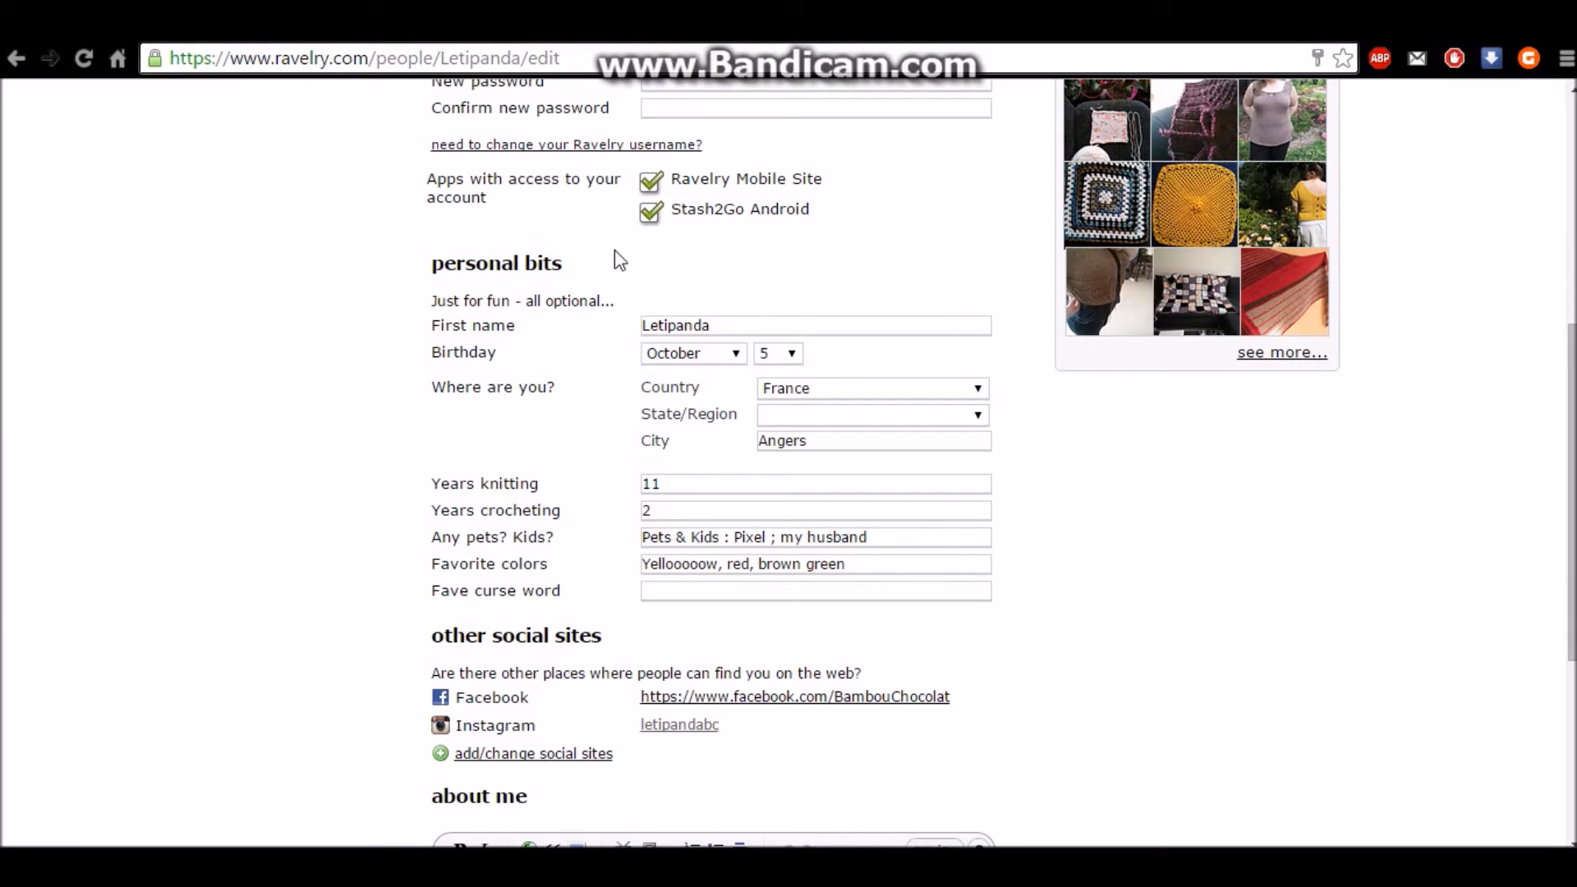
left_click(738, 329)
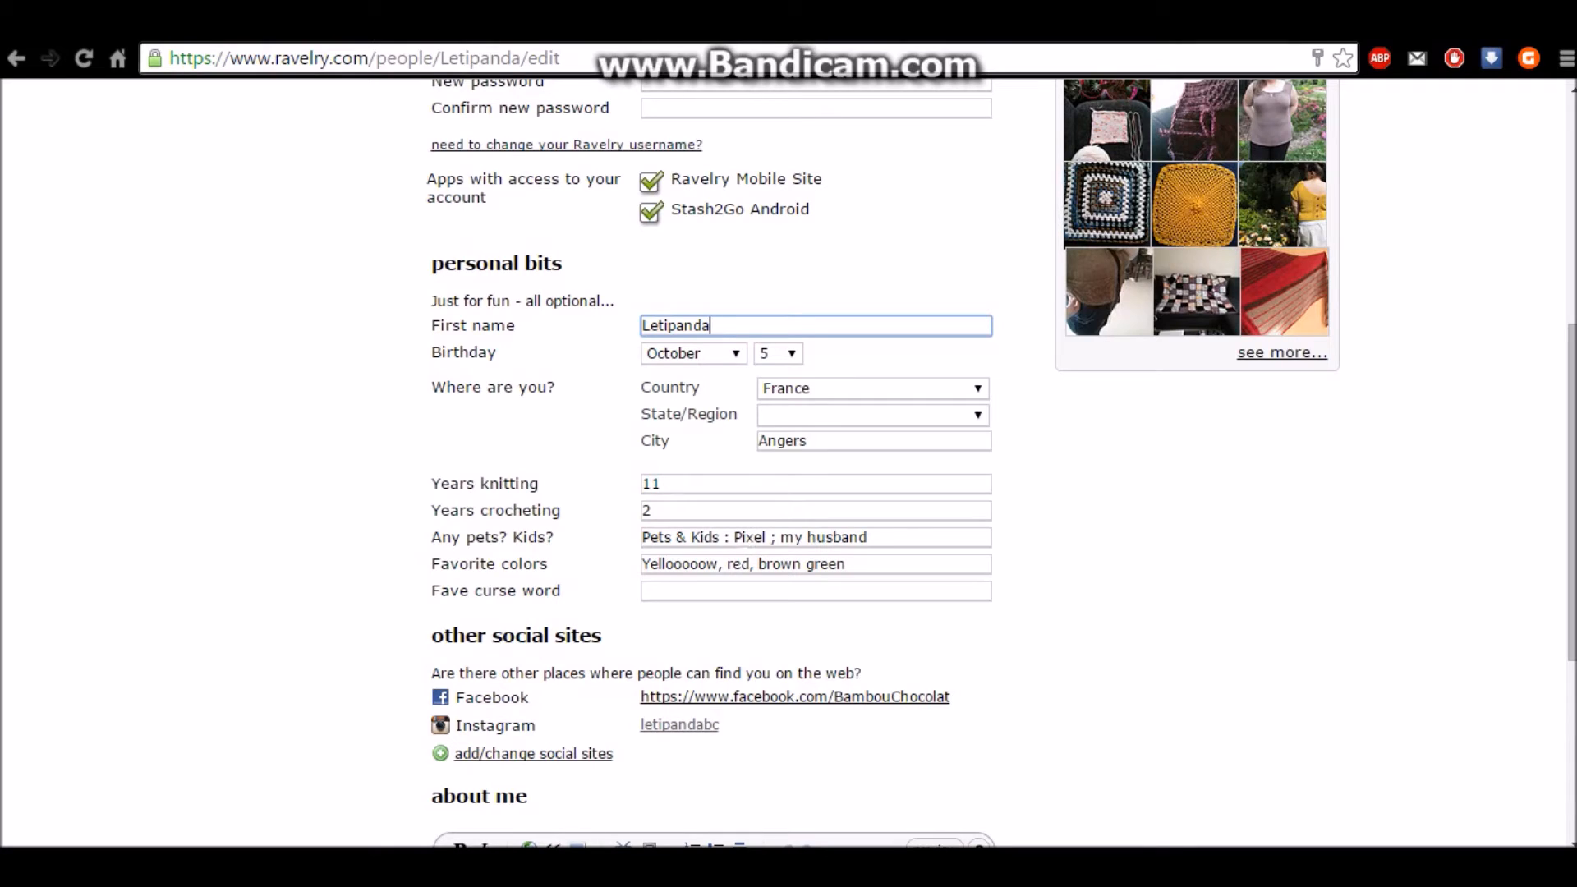
left_click_drag(645, 564, 887, 561)
left_click(748, 589)
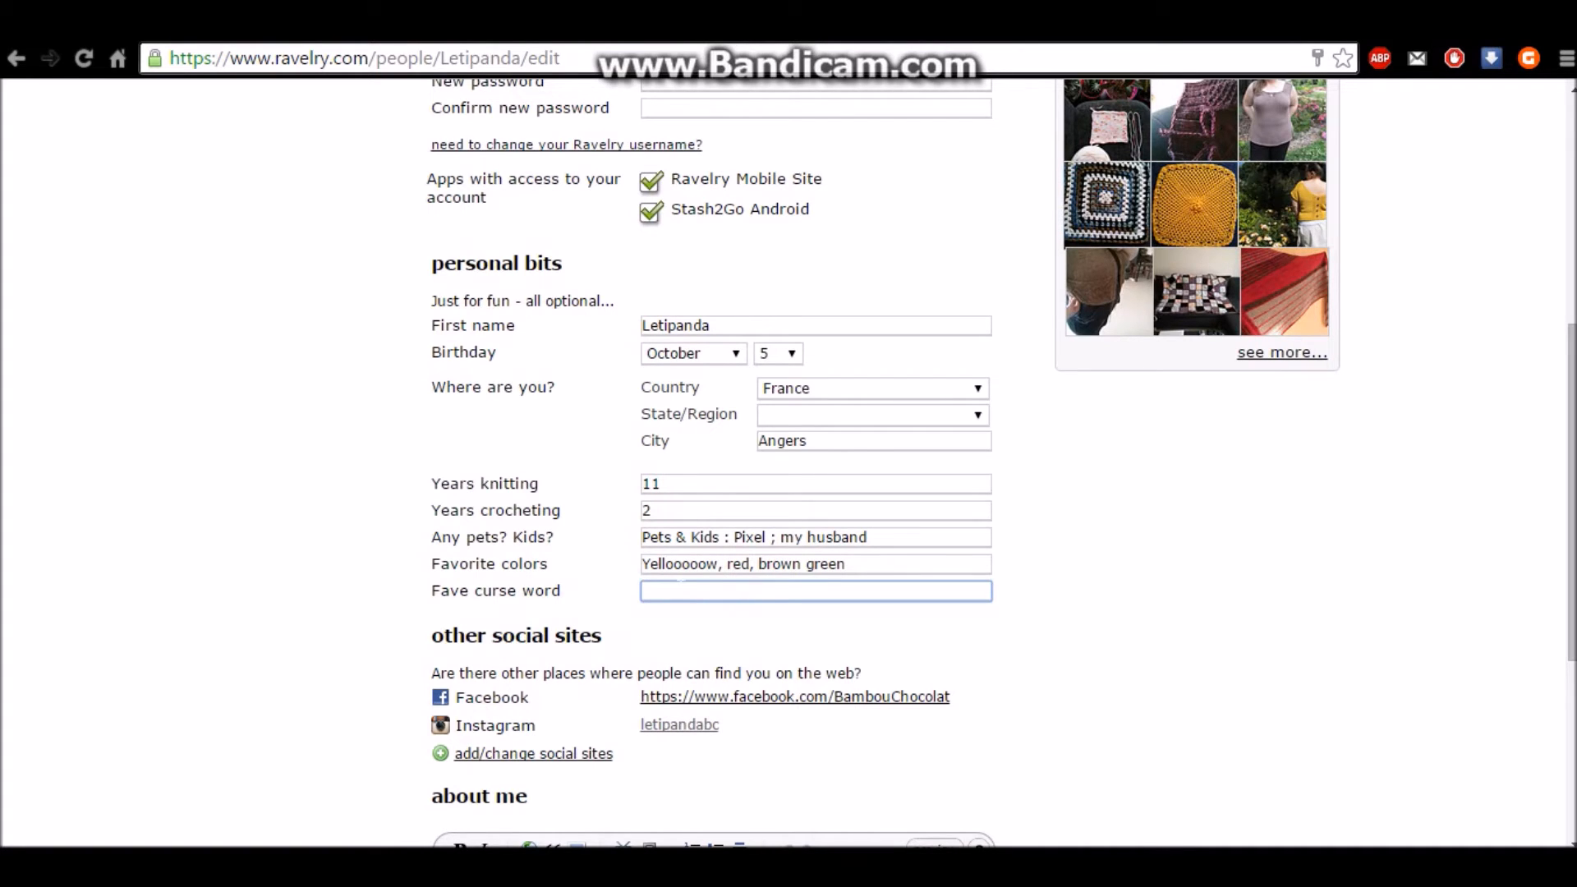
Open the list of other social sites and save the sites in the profile
scroll(682, 591, "down", 5)
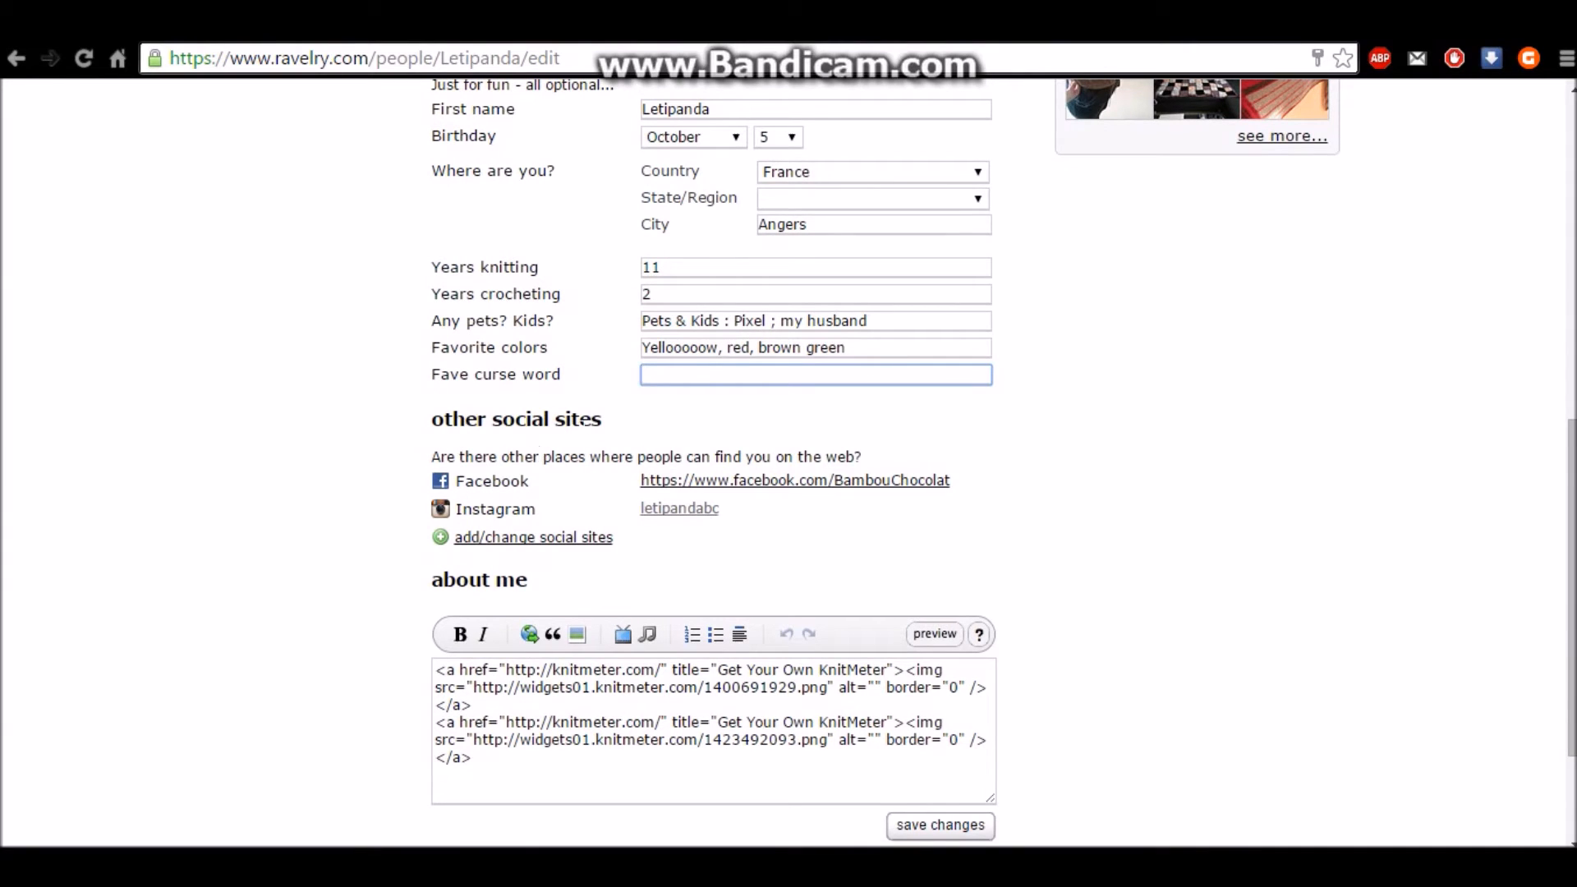
left_click(480, 539)
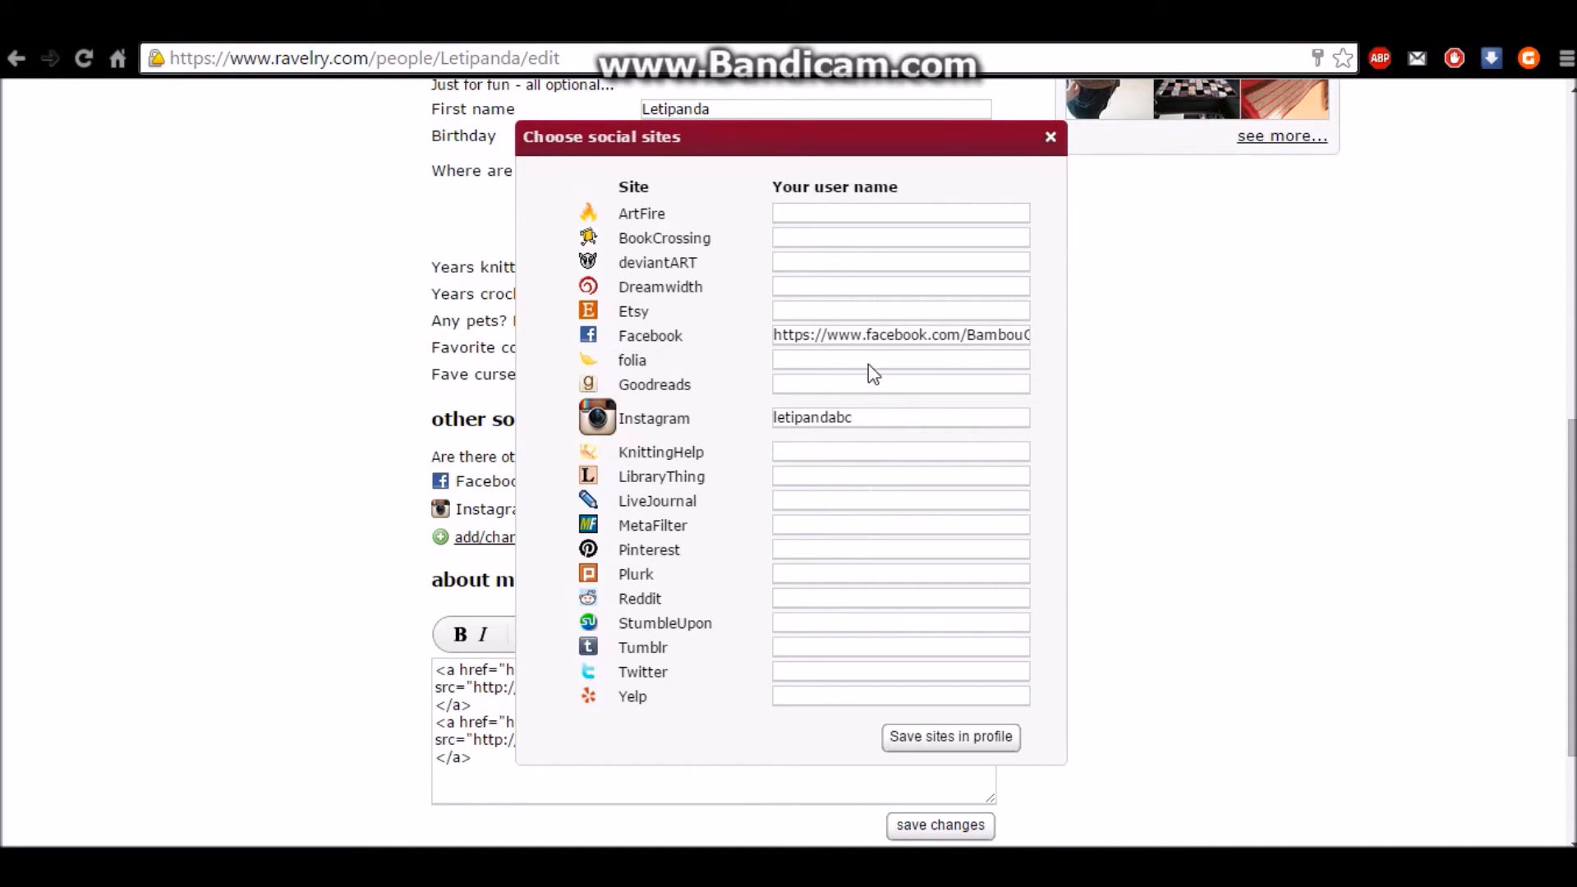
left_click(914, 736)
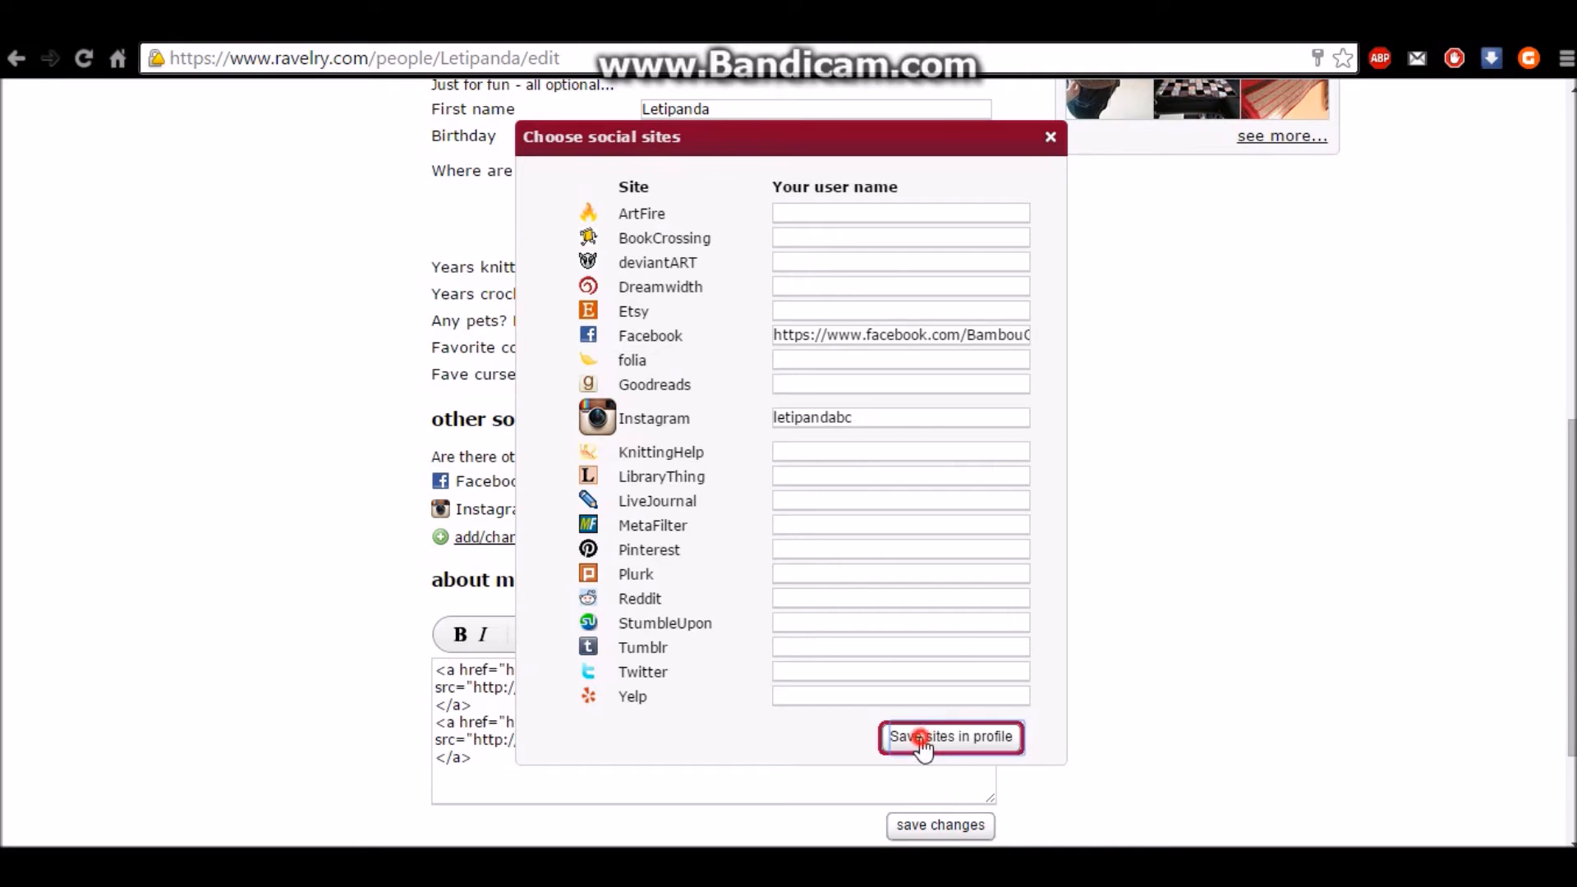
Examine the KnitMeter widget code in the About me text
scroll(1166, 498, "down", 3)
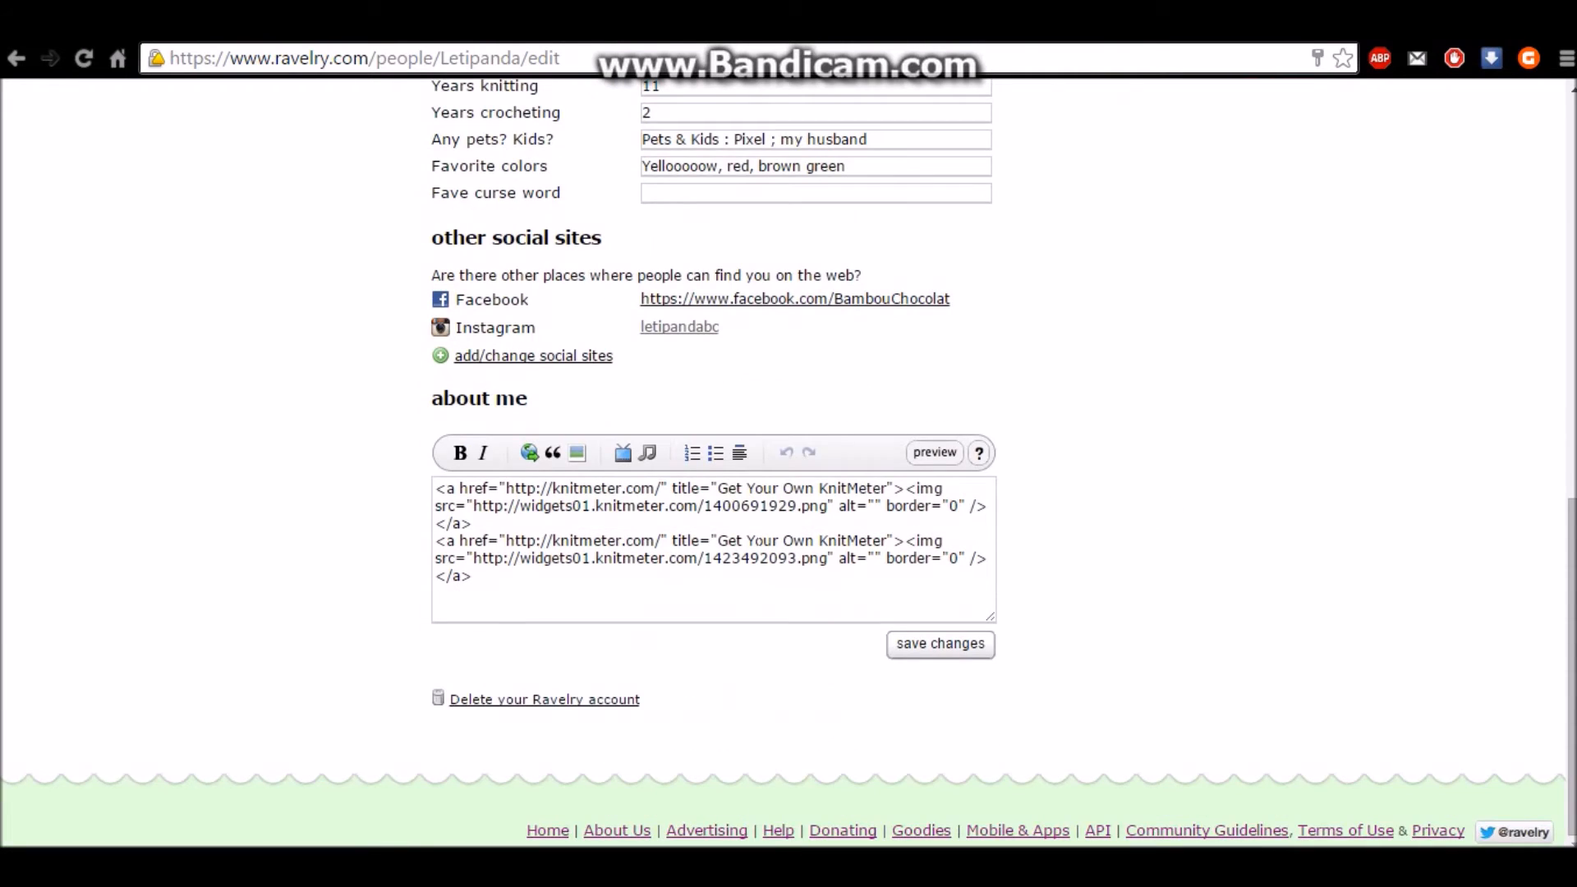
left_click_drag(499, 588, 435, 488)
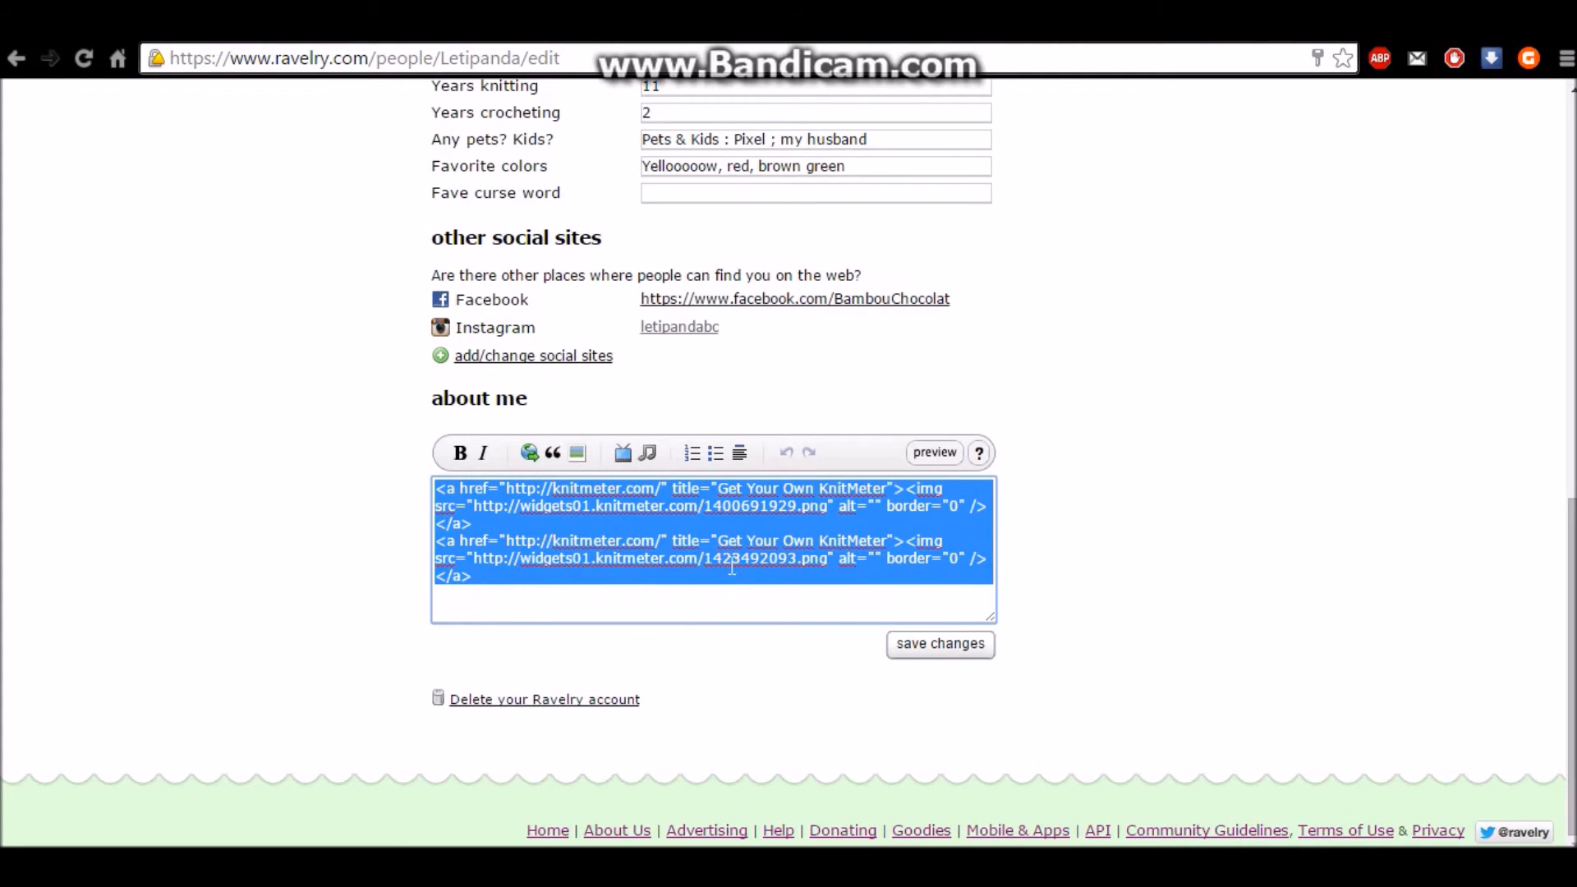
left_click(732, 566)
left_click(972, 656)
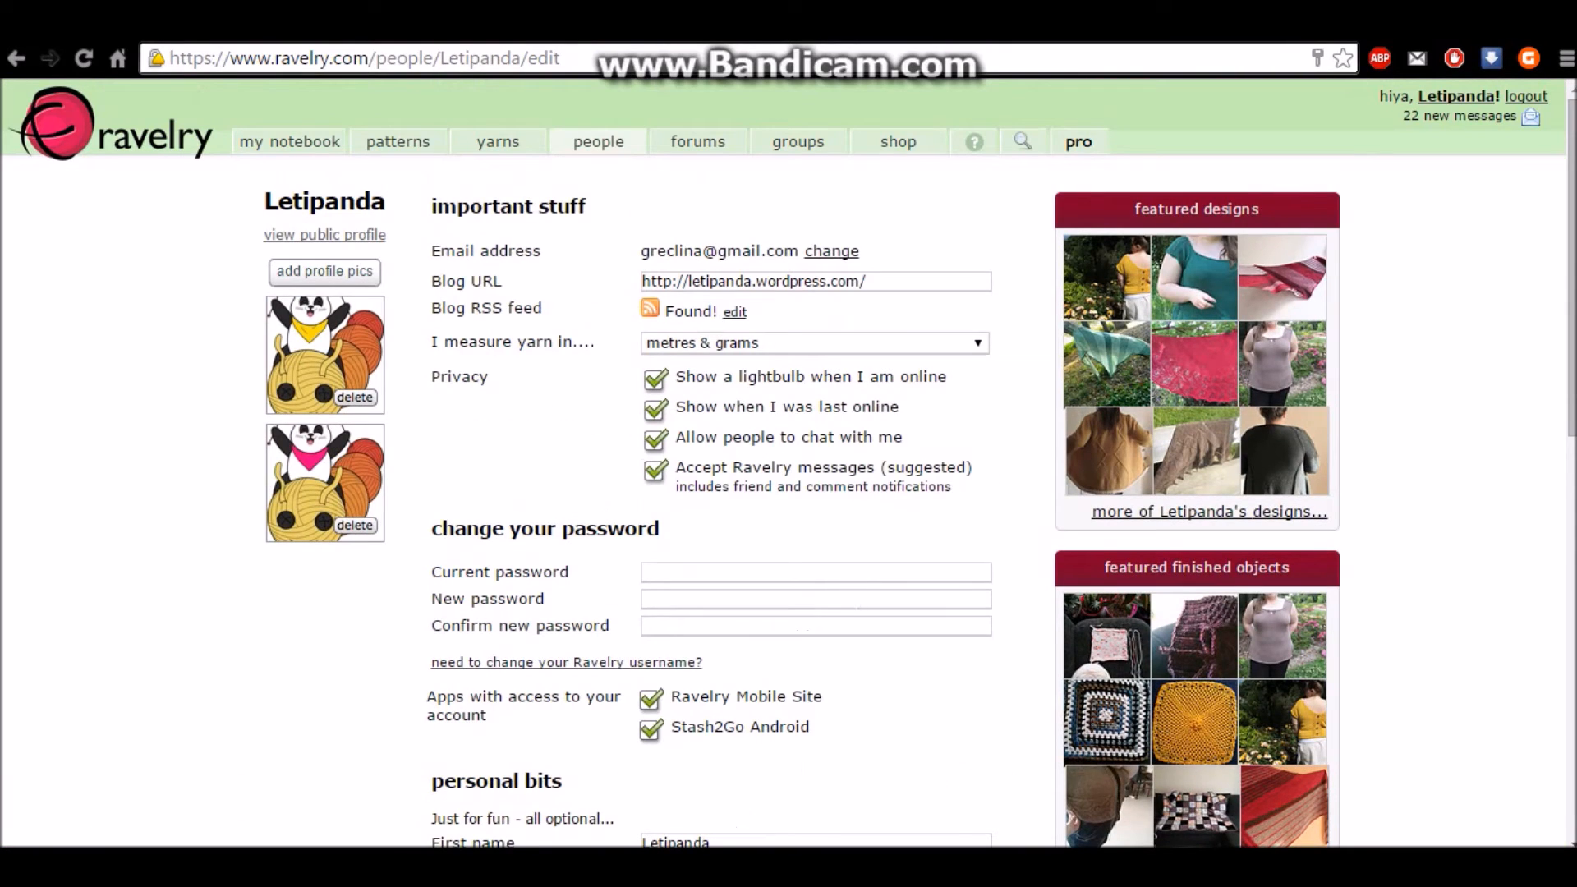
Bring up the profile picture upload options and save the profile changes
left_click(322, 279)
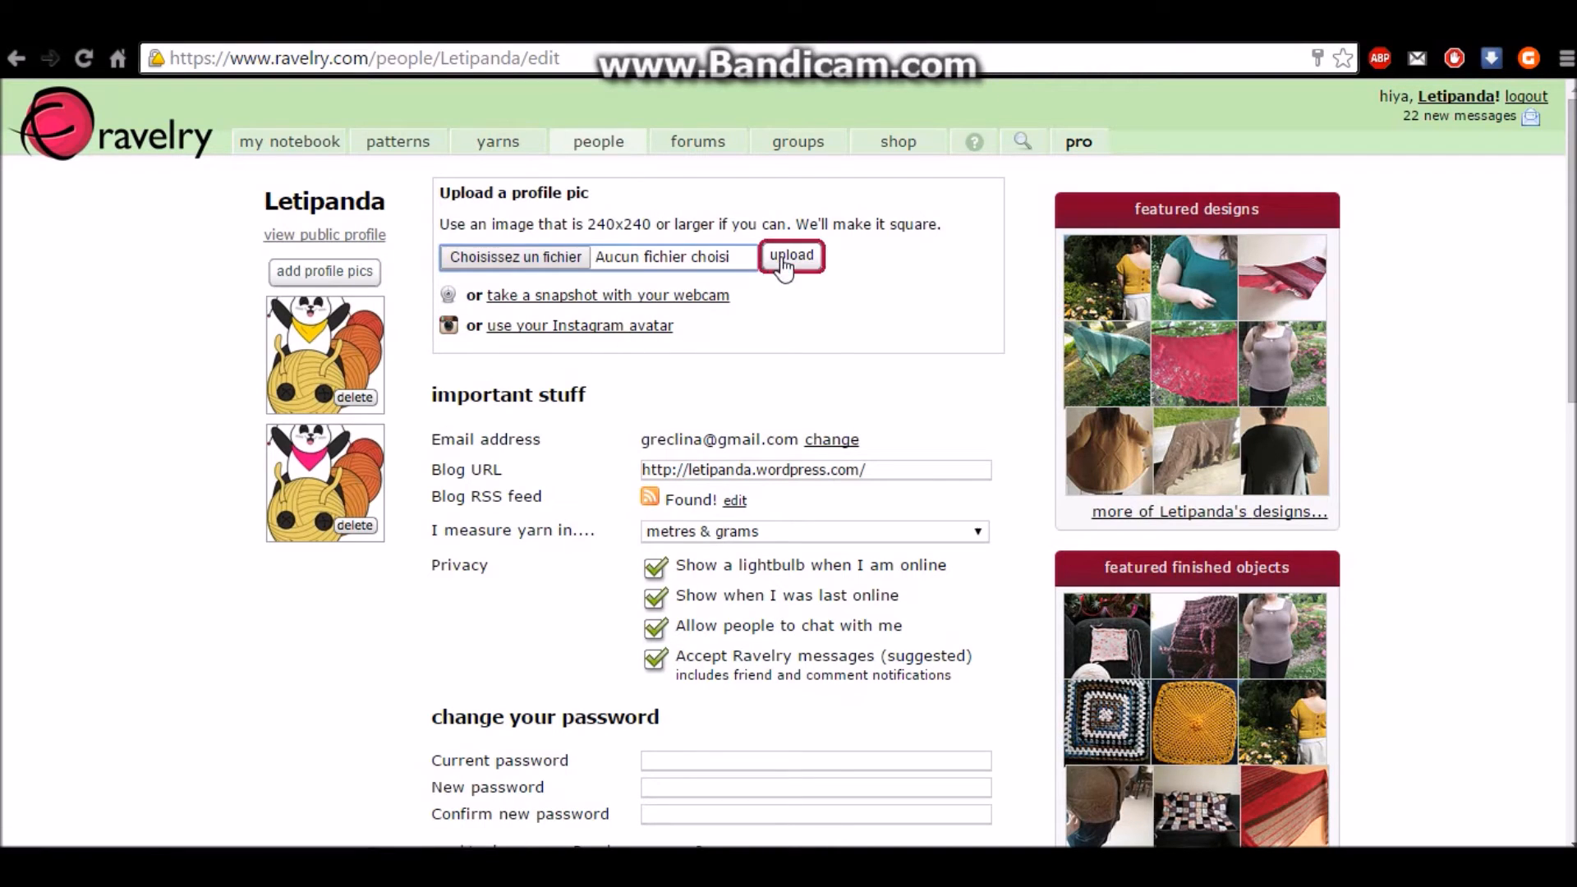
left_click(205, 549)
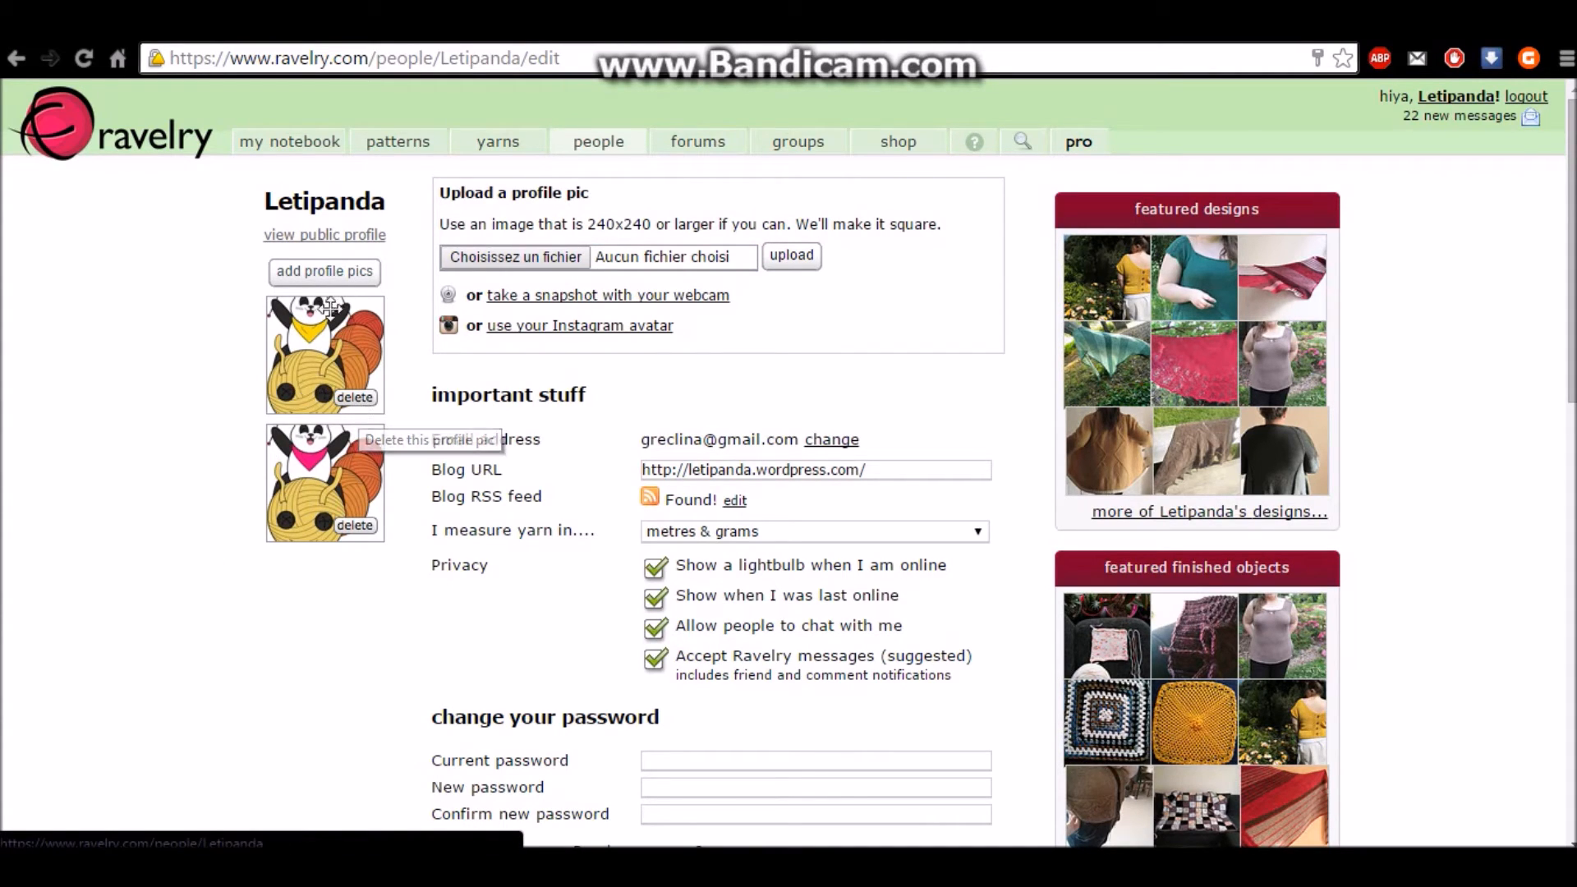
left_click(162, 451)
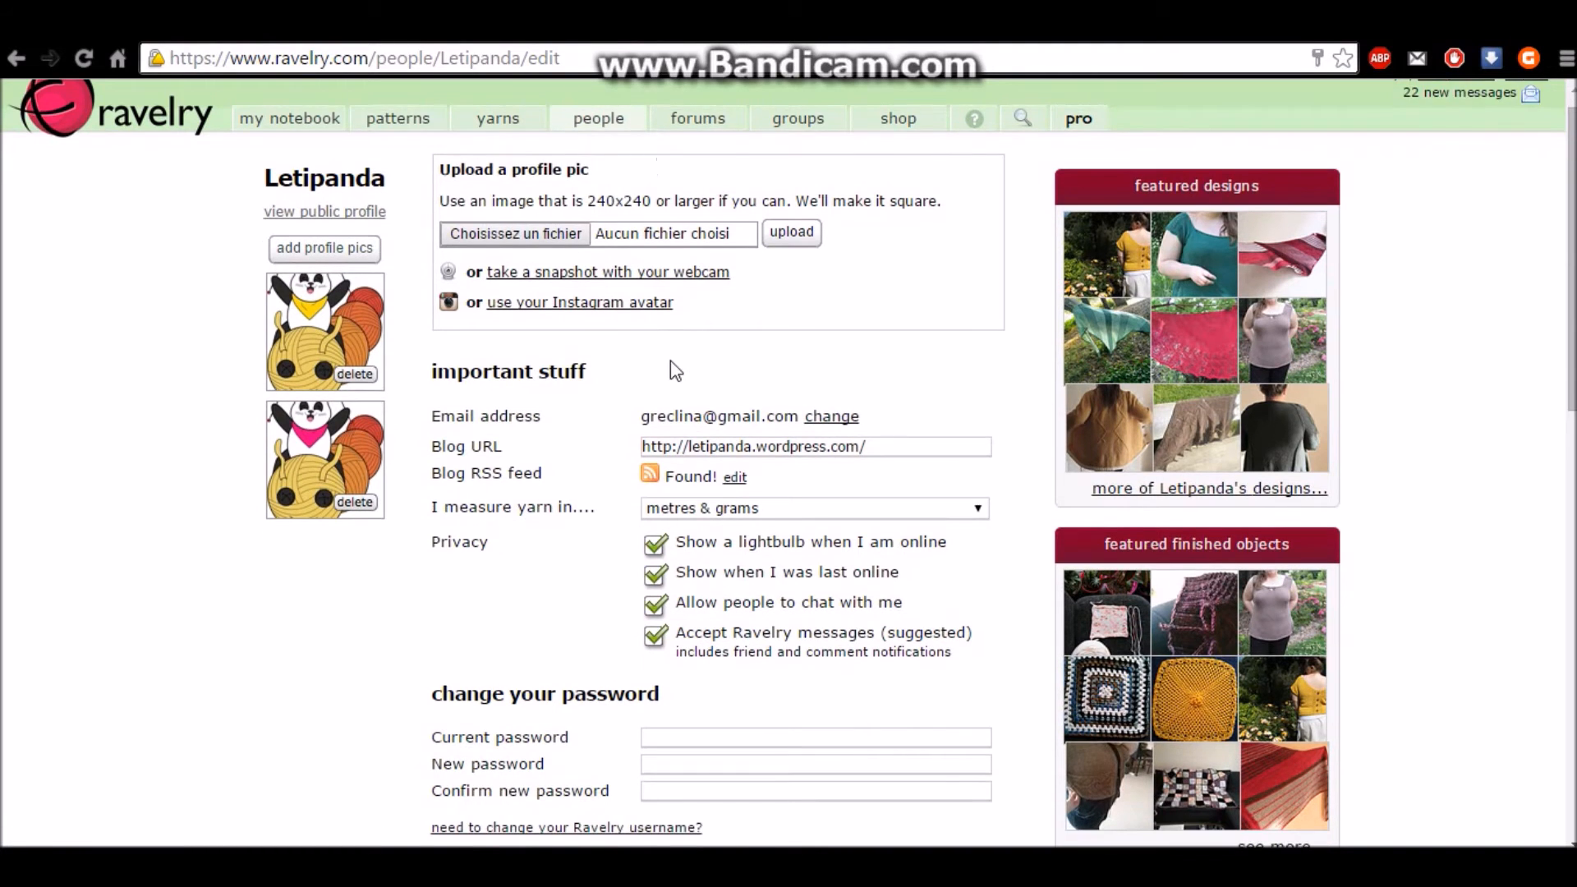
scroll(671, 362, "down", 14)
left_click(931, 657)
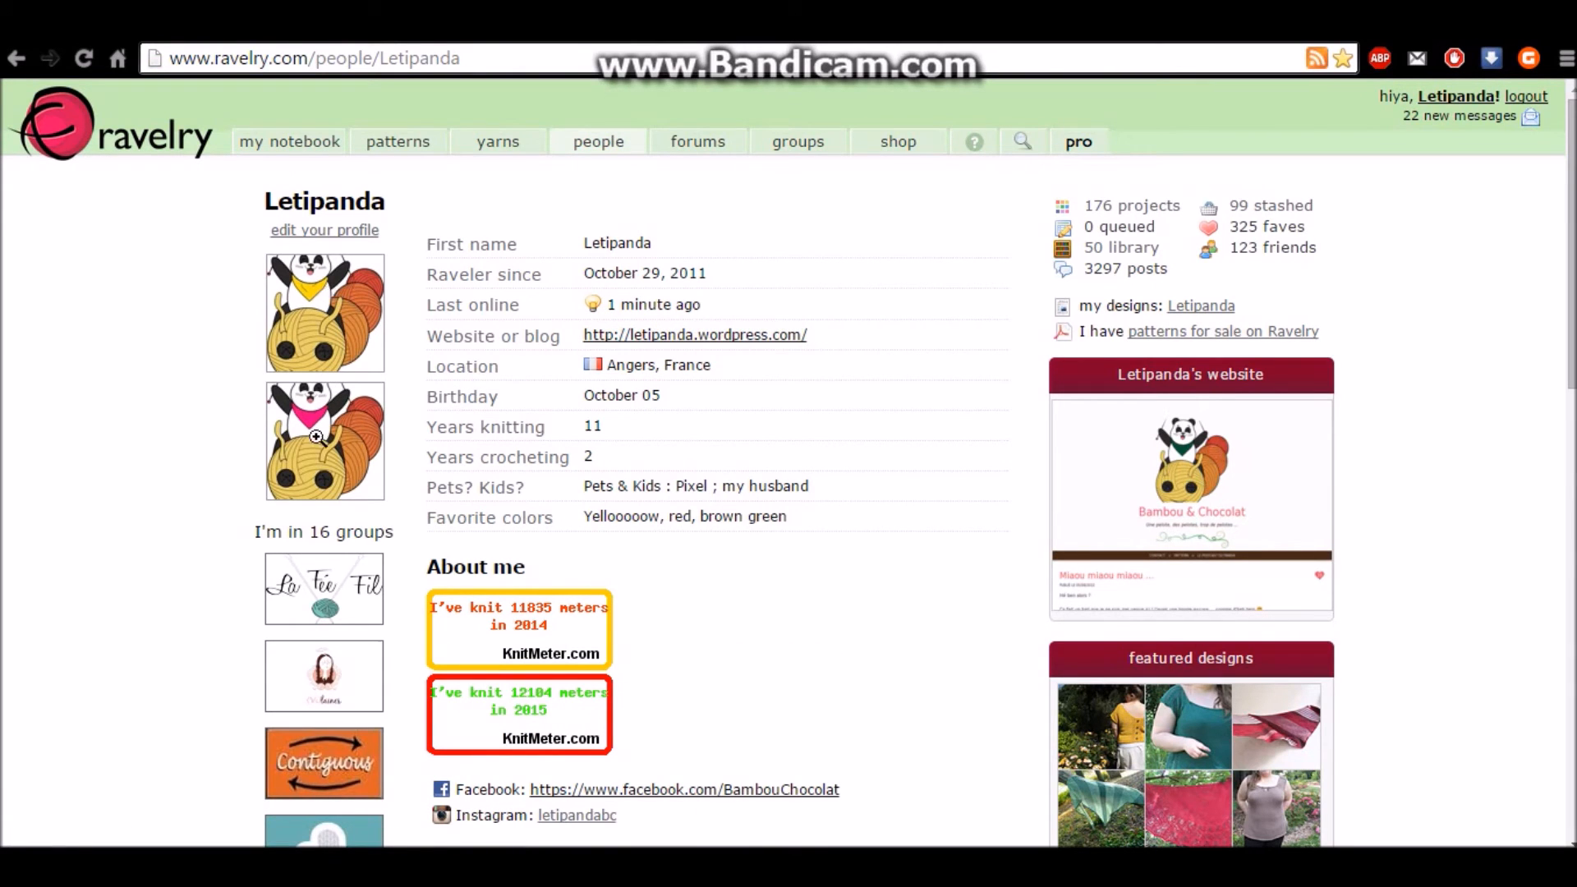
Review the recent blog posts on the profile and open the page for linking posts to projects and stash
scroll(659, 447, "down", 6)
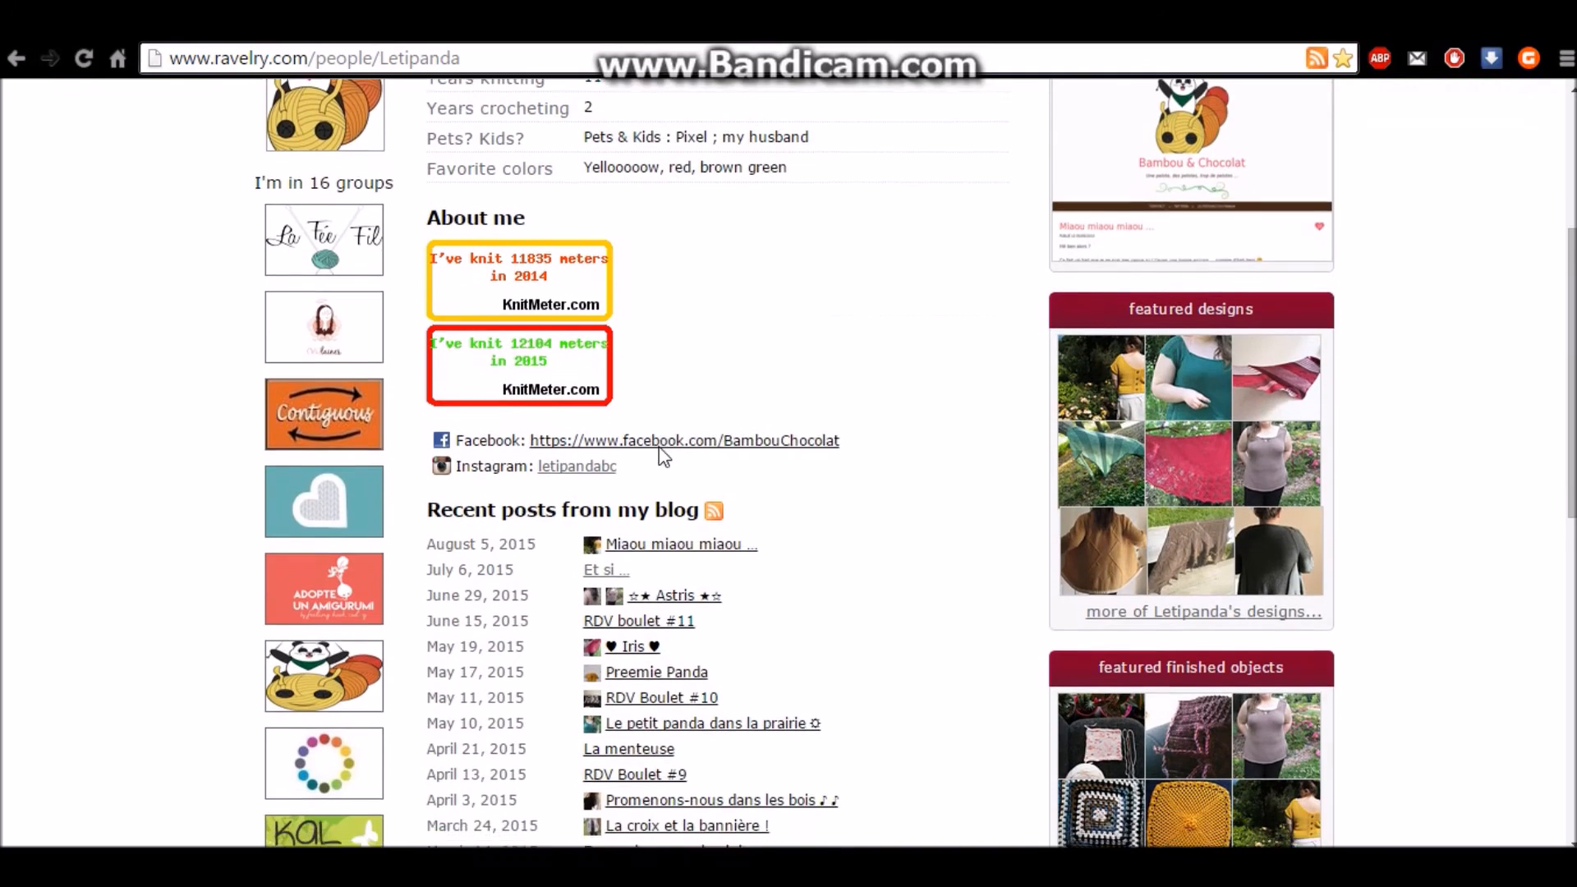
scroll(658, 437, "down", 3)
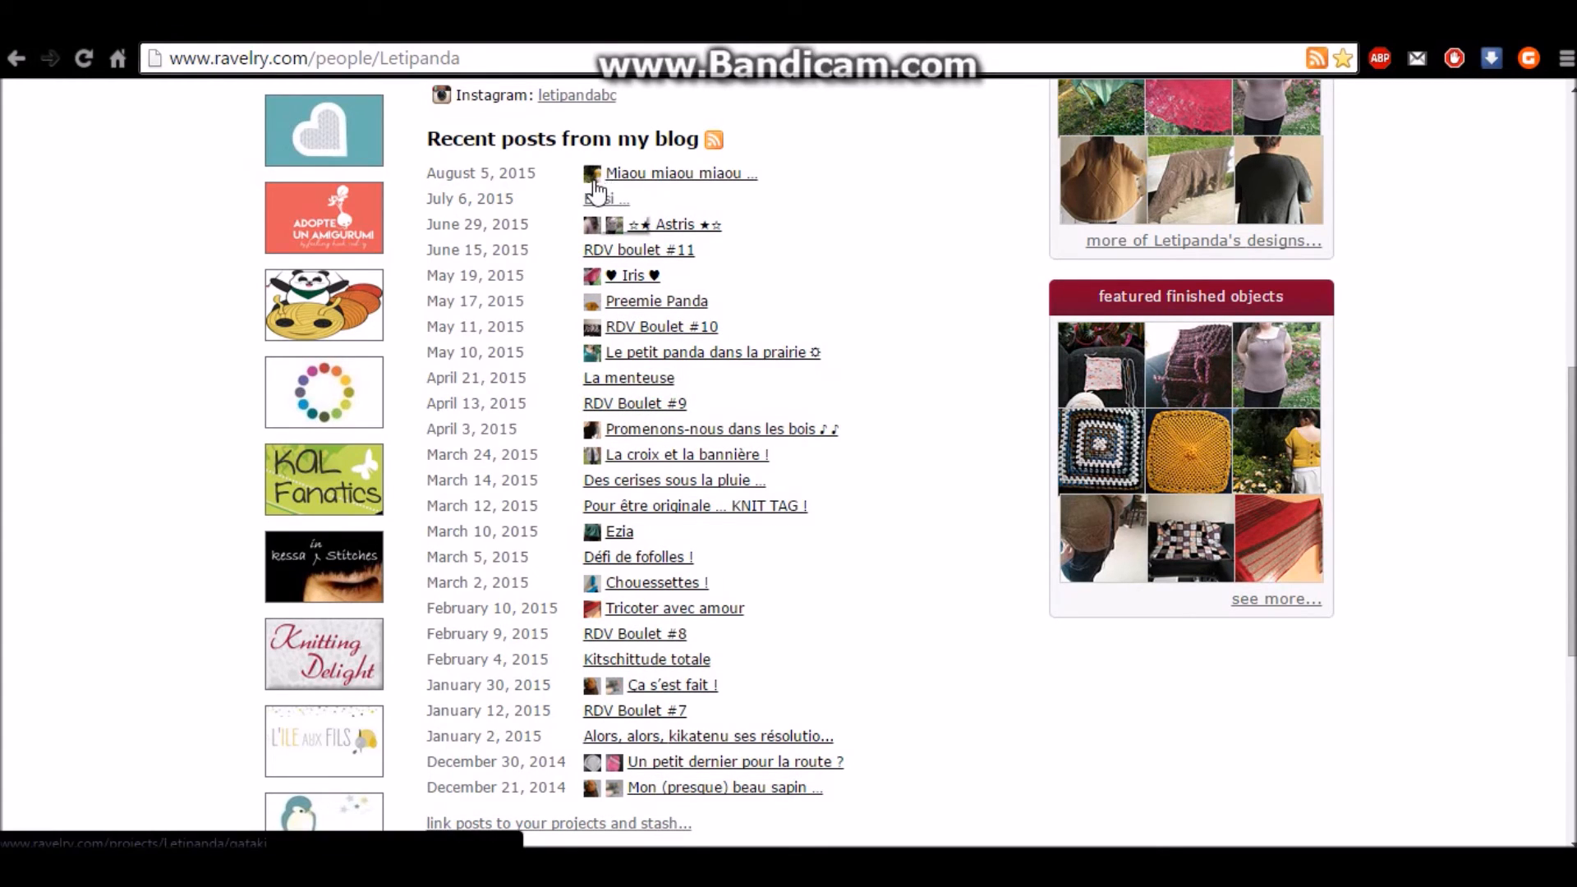
left_click(629, 174)
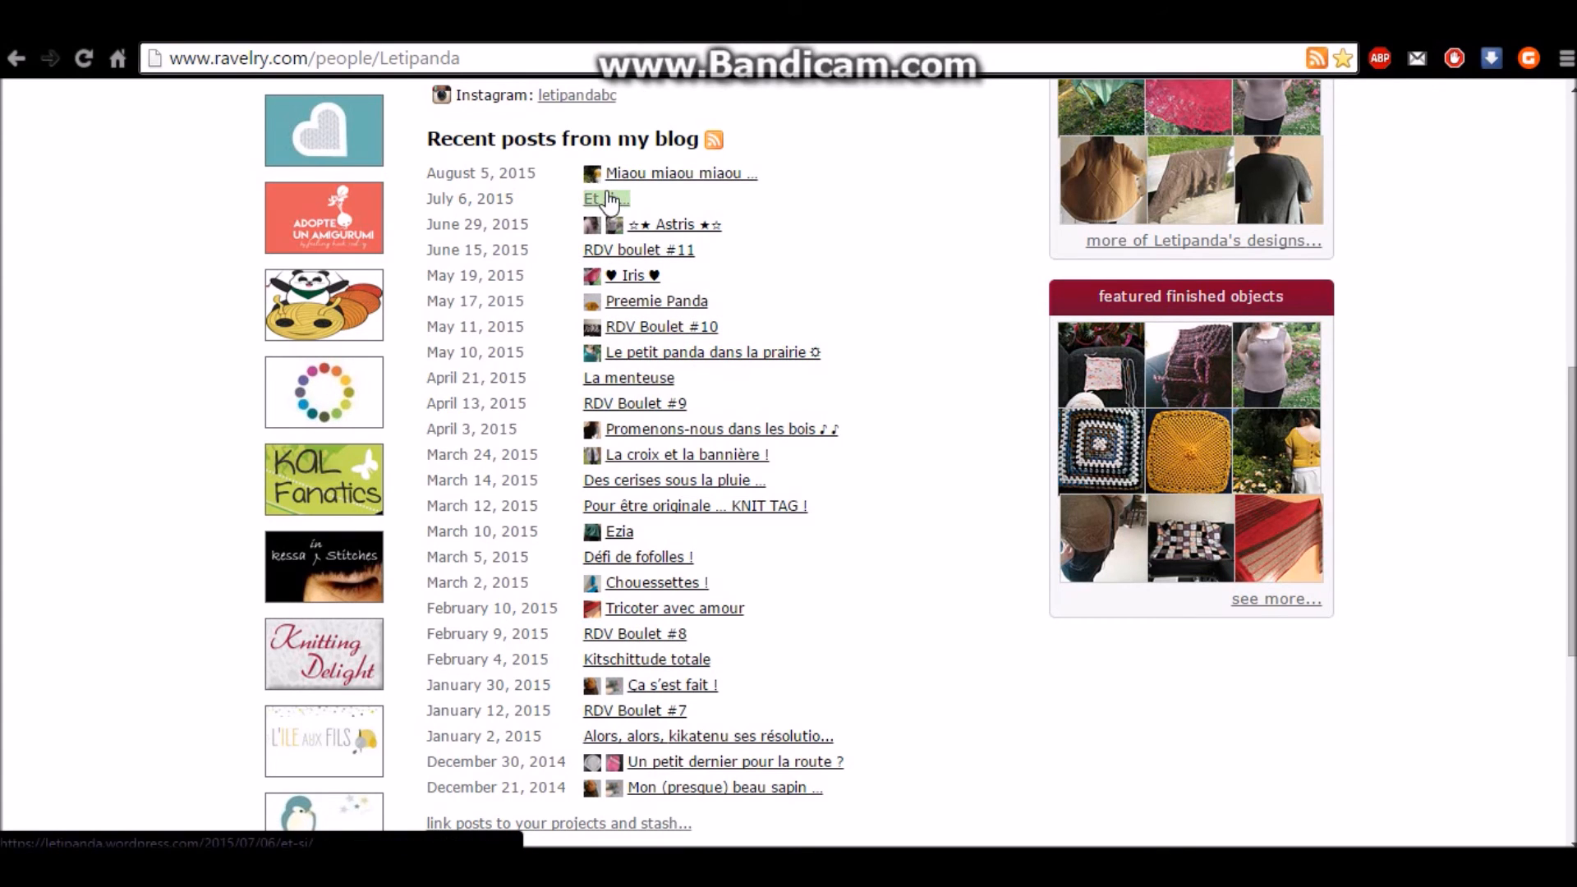
scroll(603, 193, "down", 4)
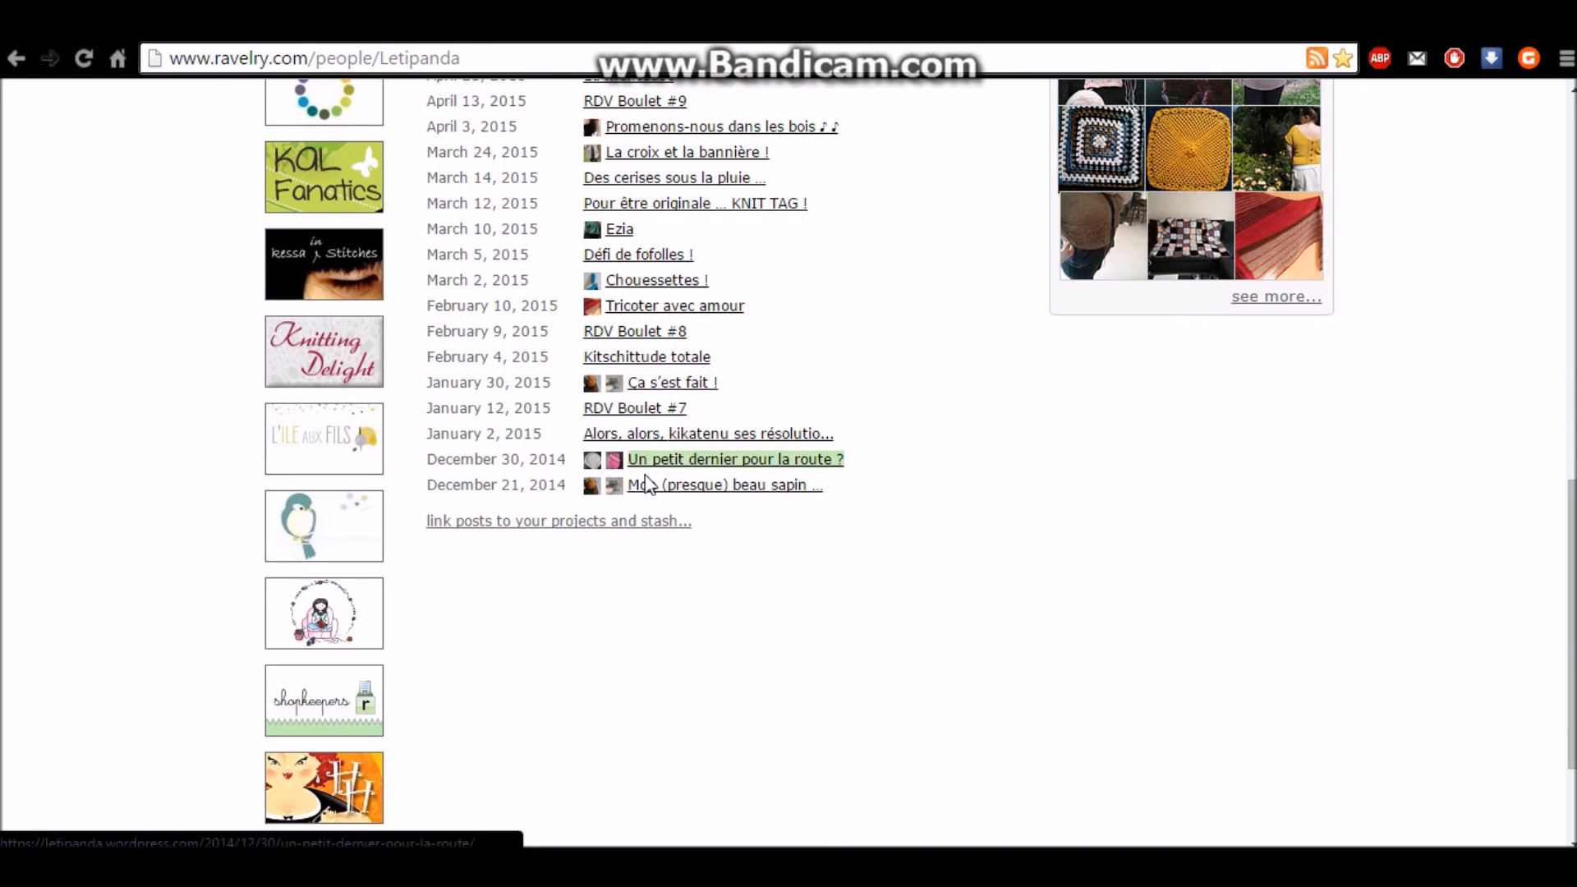
left_click(634, 524)
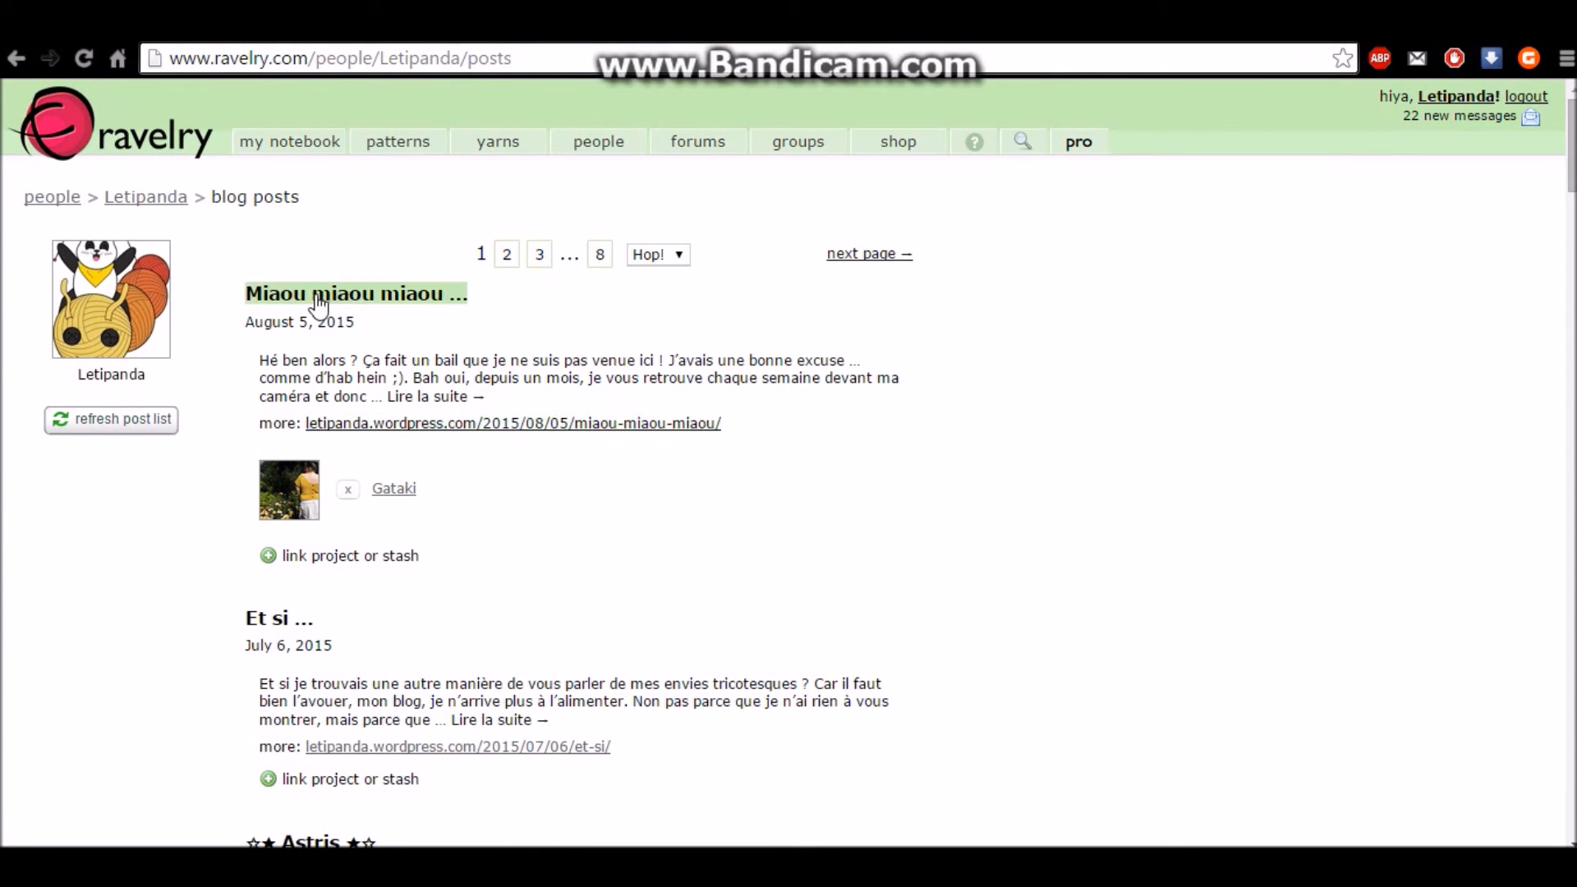
Search the projects and stash for "gataki" to link to the "Miaou miaou miaou ..." blog post
scroll(548, 653, "down", 1)
scroll(547, 653, "down", 5)
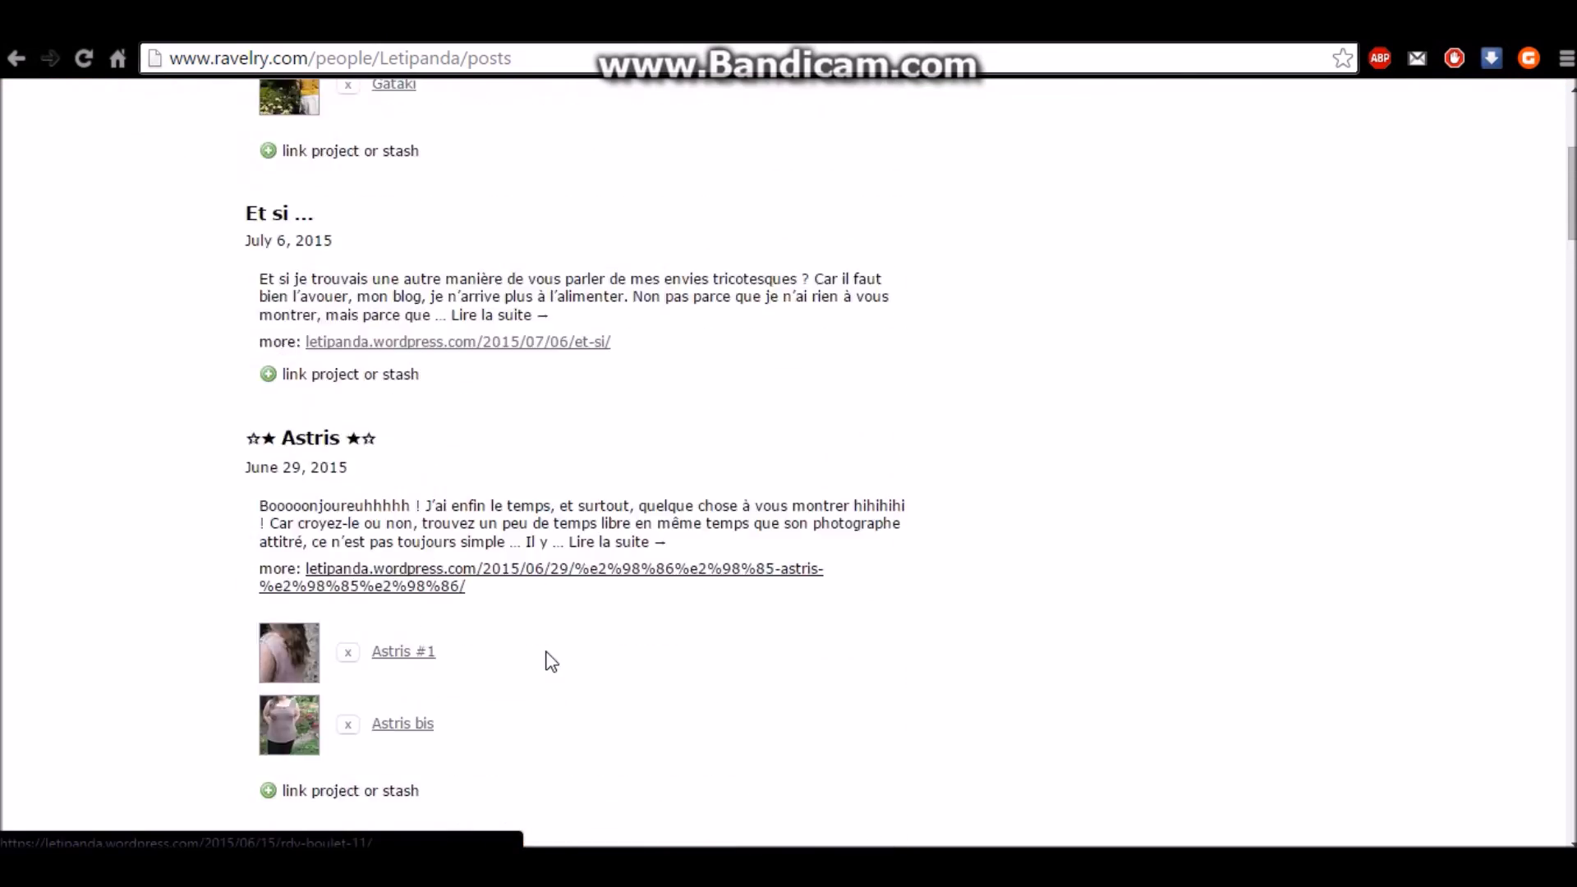
scroll(550, 662, "up", 6)
scroll(546, 659, "down", 2)
scroll(544, 659, "up", 3)
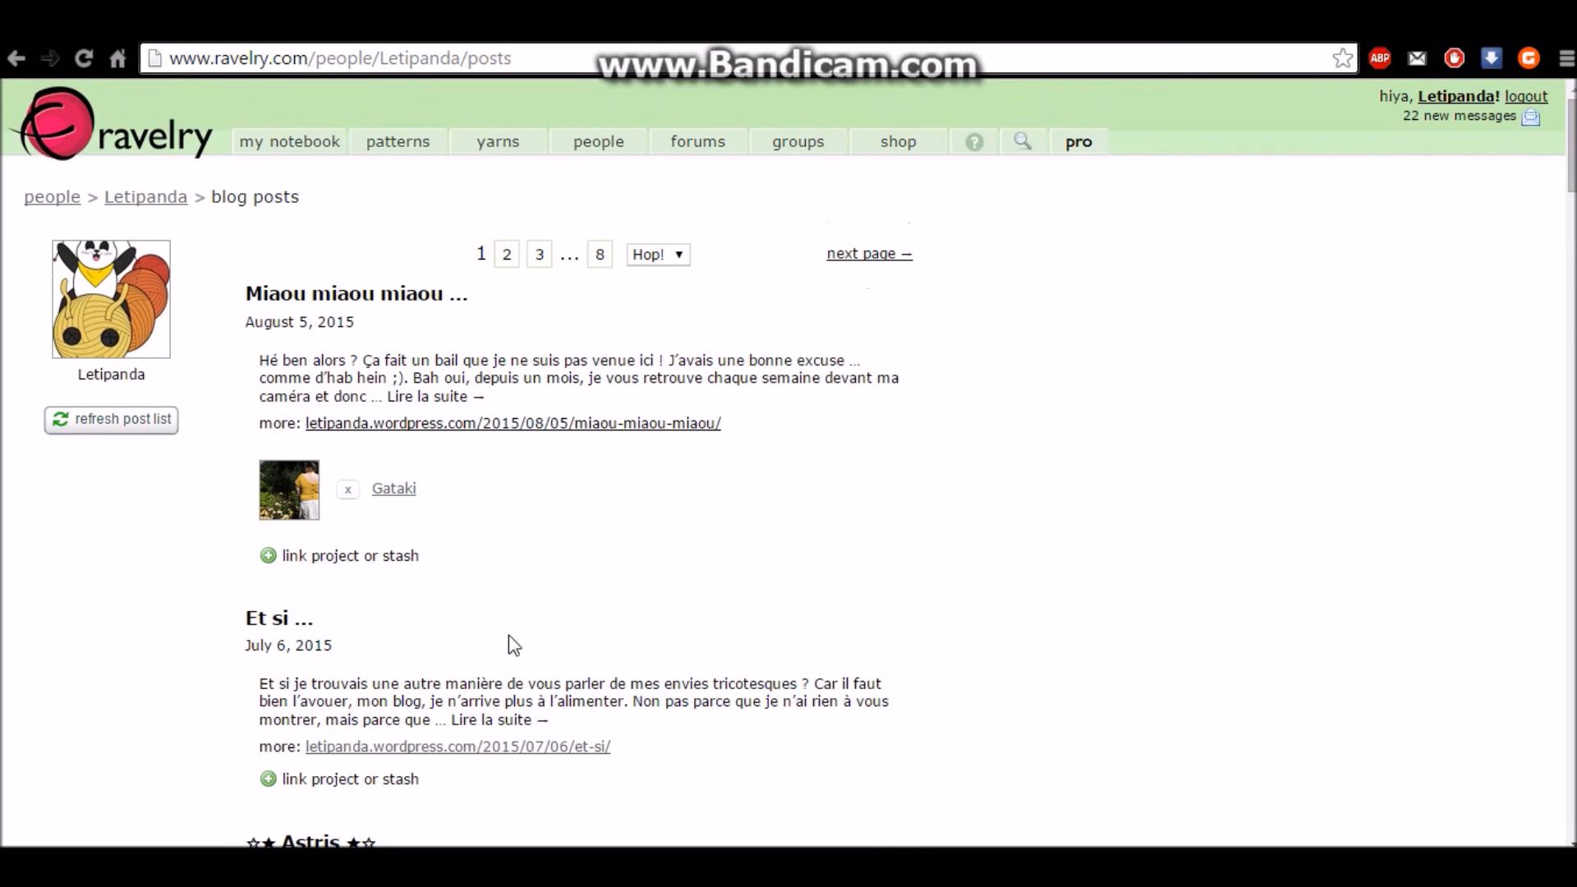
left_click(347, 557)
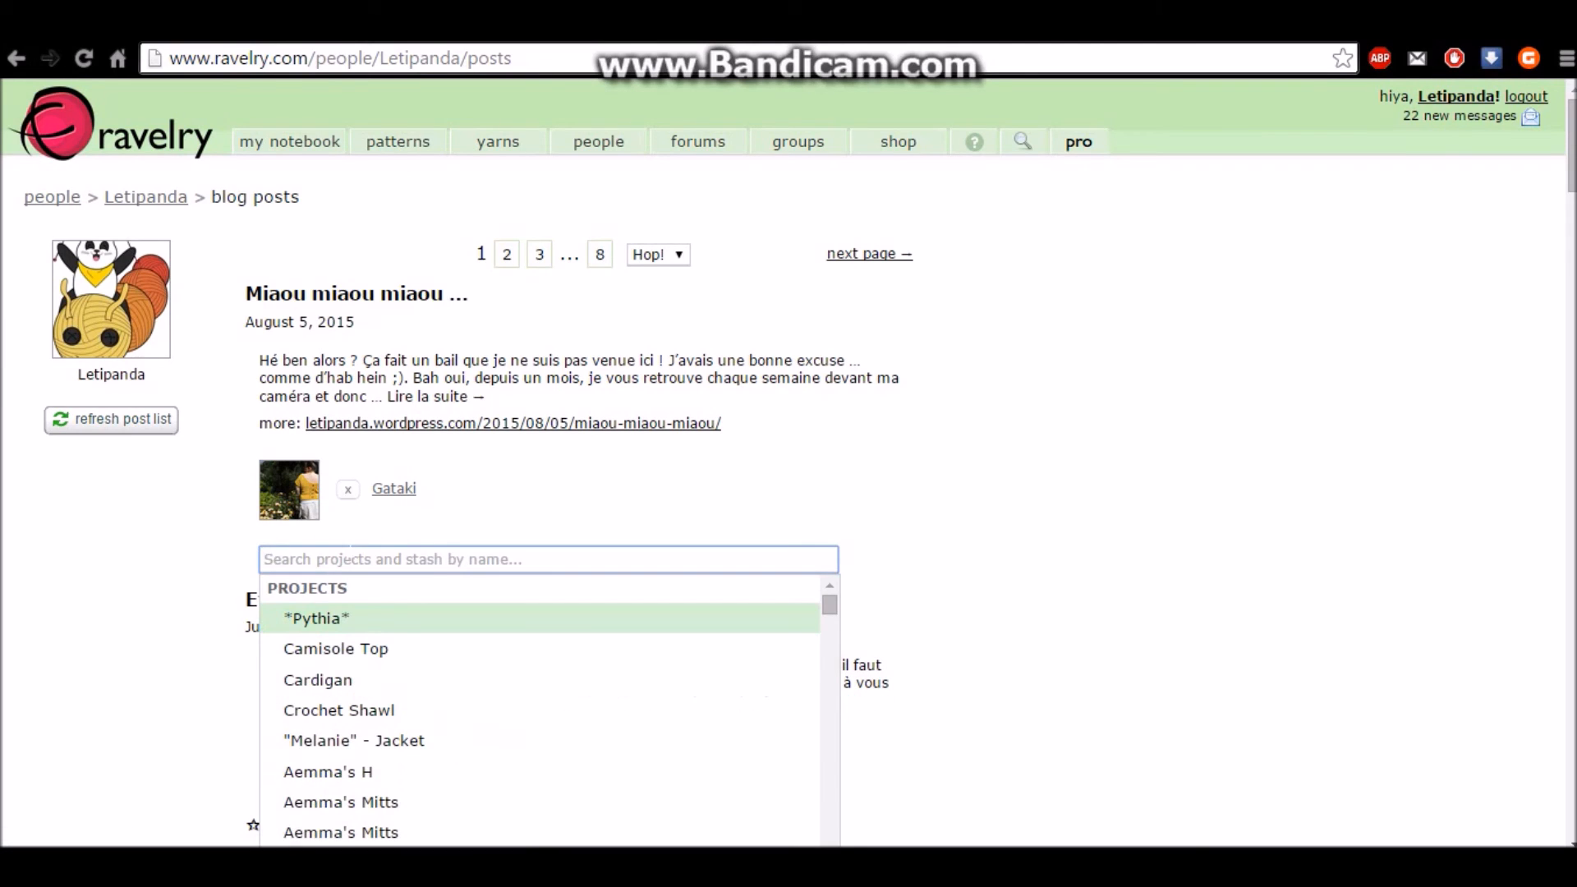
type("gataki")
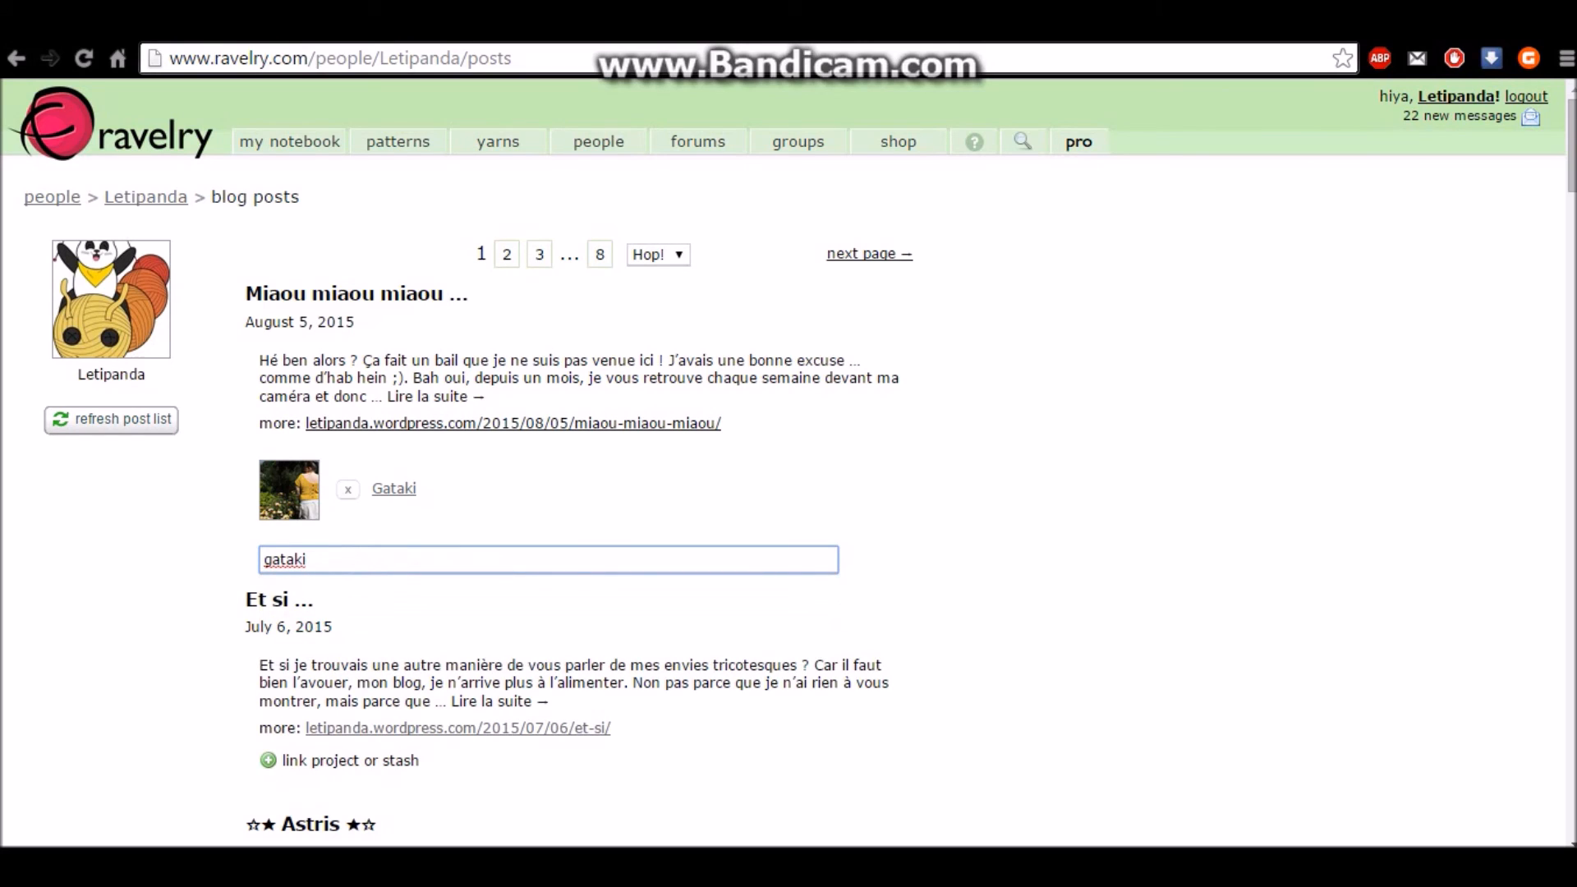
left_click(315, 618)
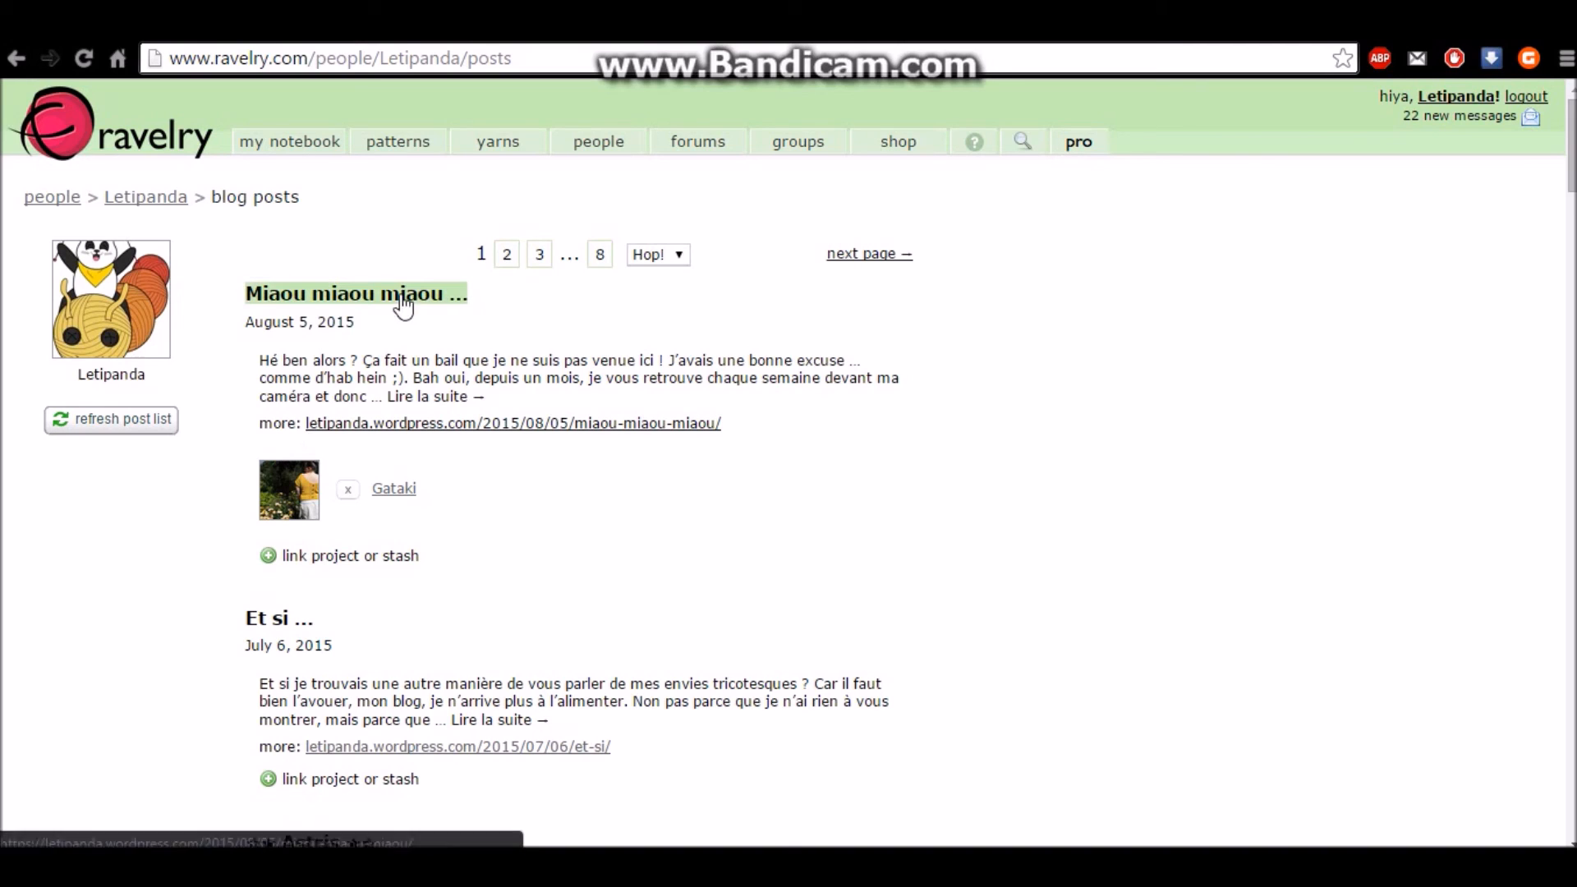
Refresh the blog post list and return to the profile page to review the recent blog posts and their linked project thumbnails
left_click(91, 434)
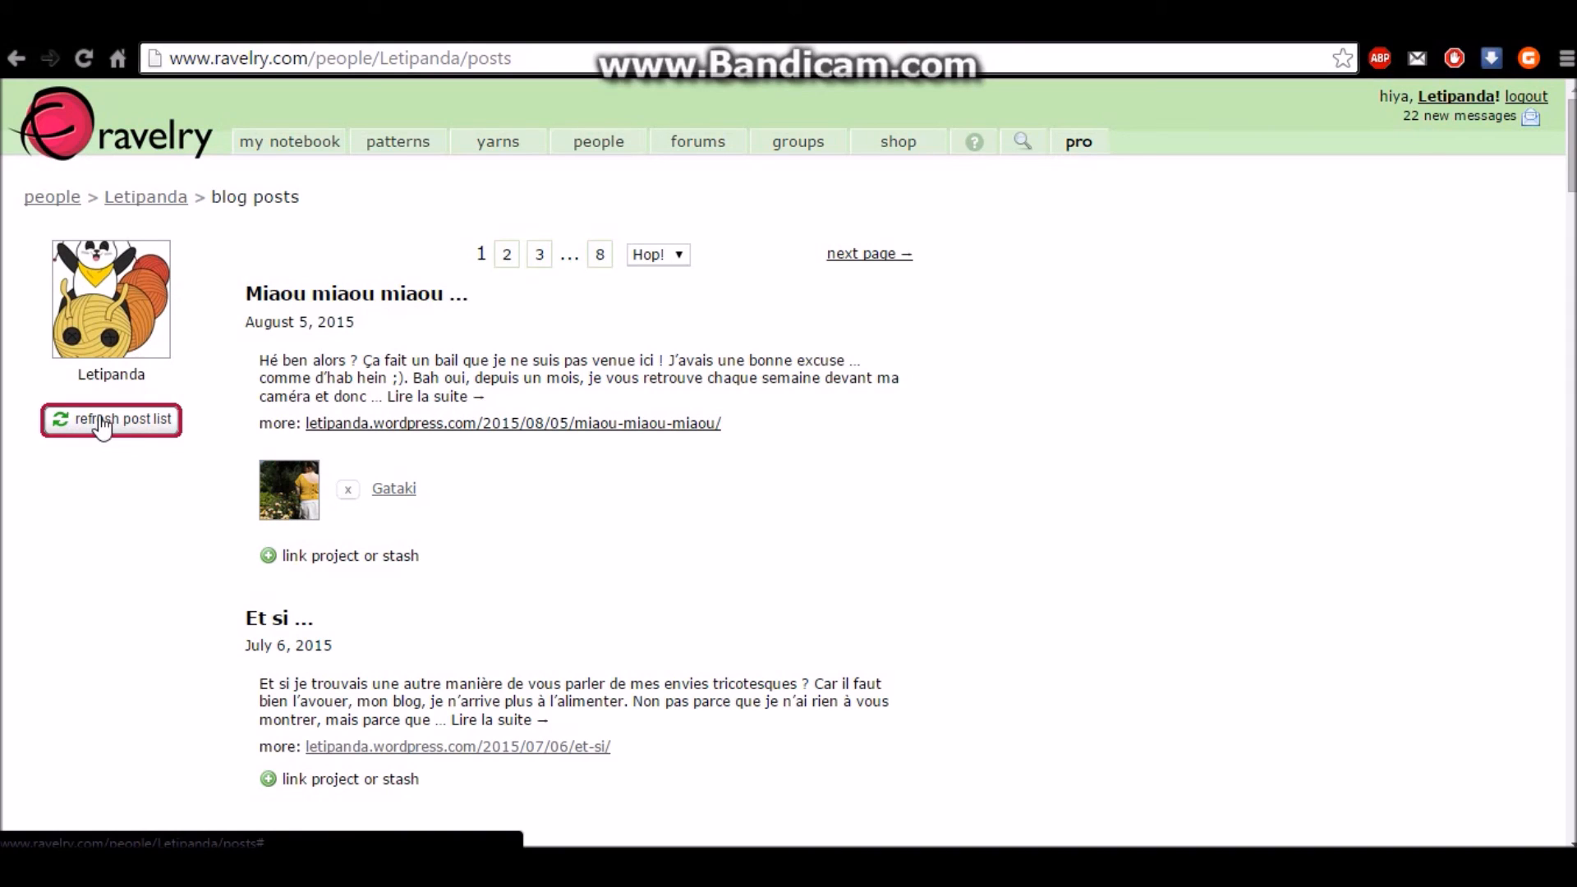
left_click(146, 199)
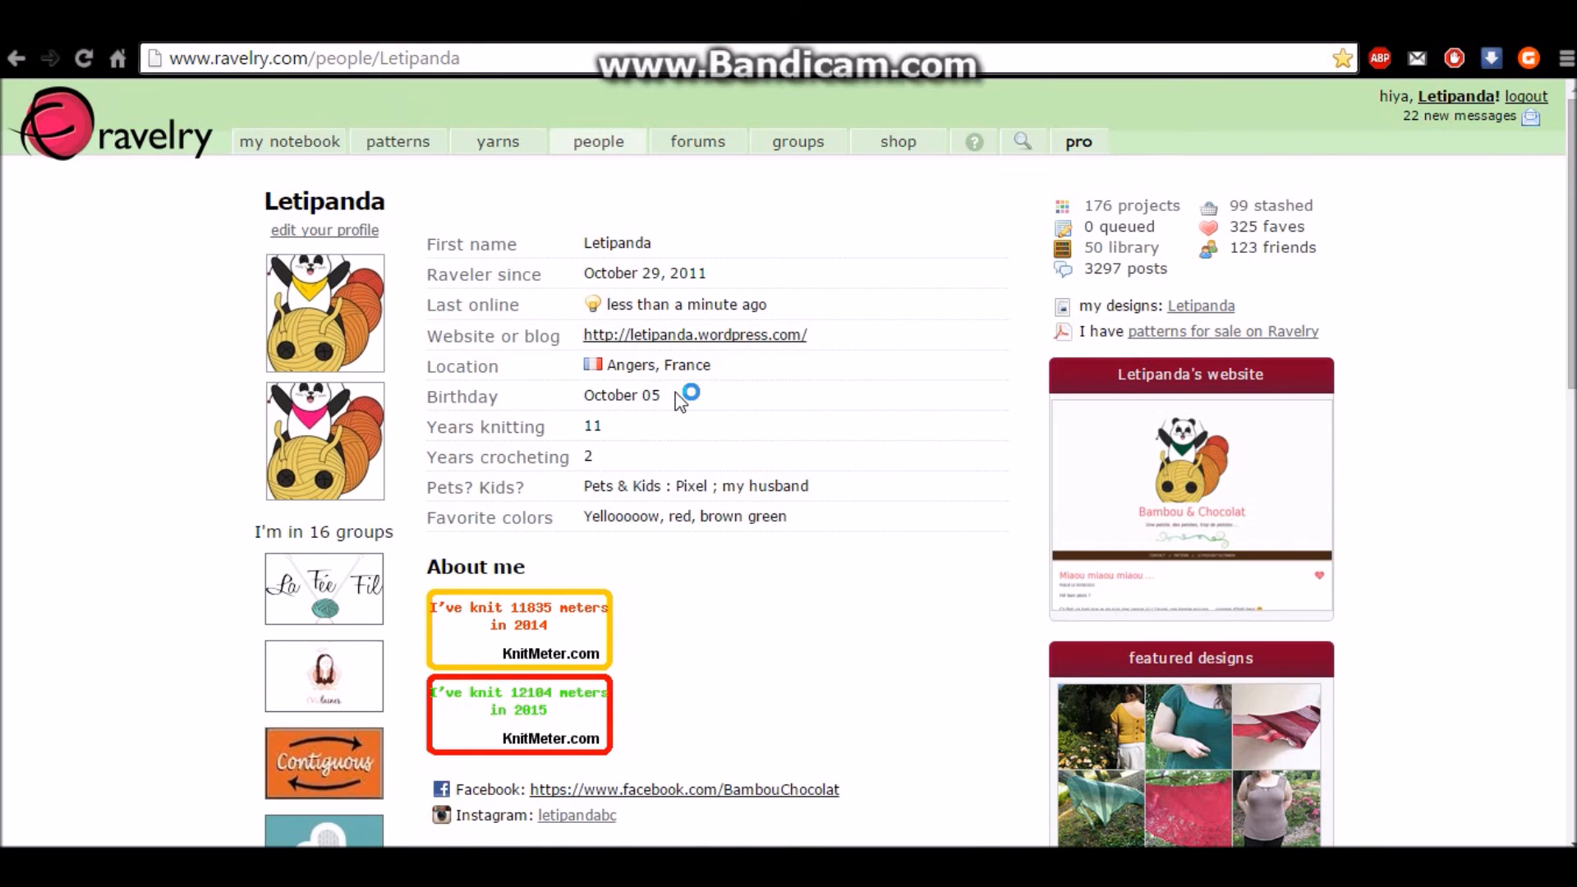
scroll(680, 401, "down", 5)
scroll(680, 401, "down", 4)
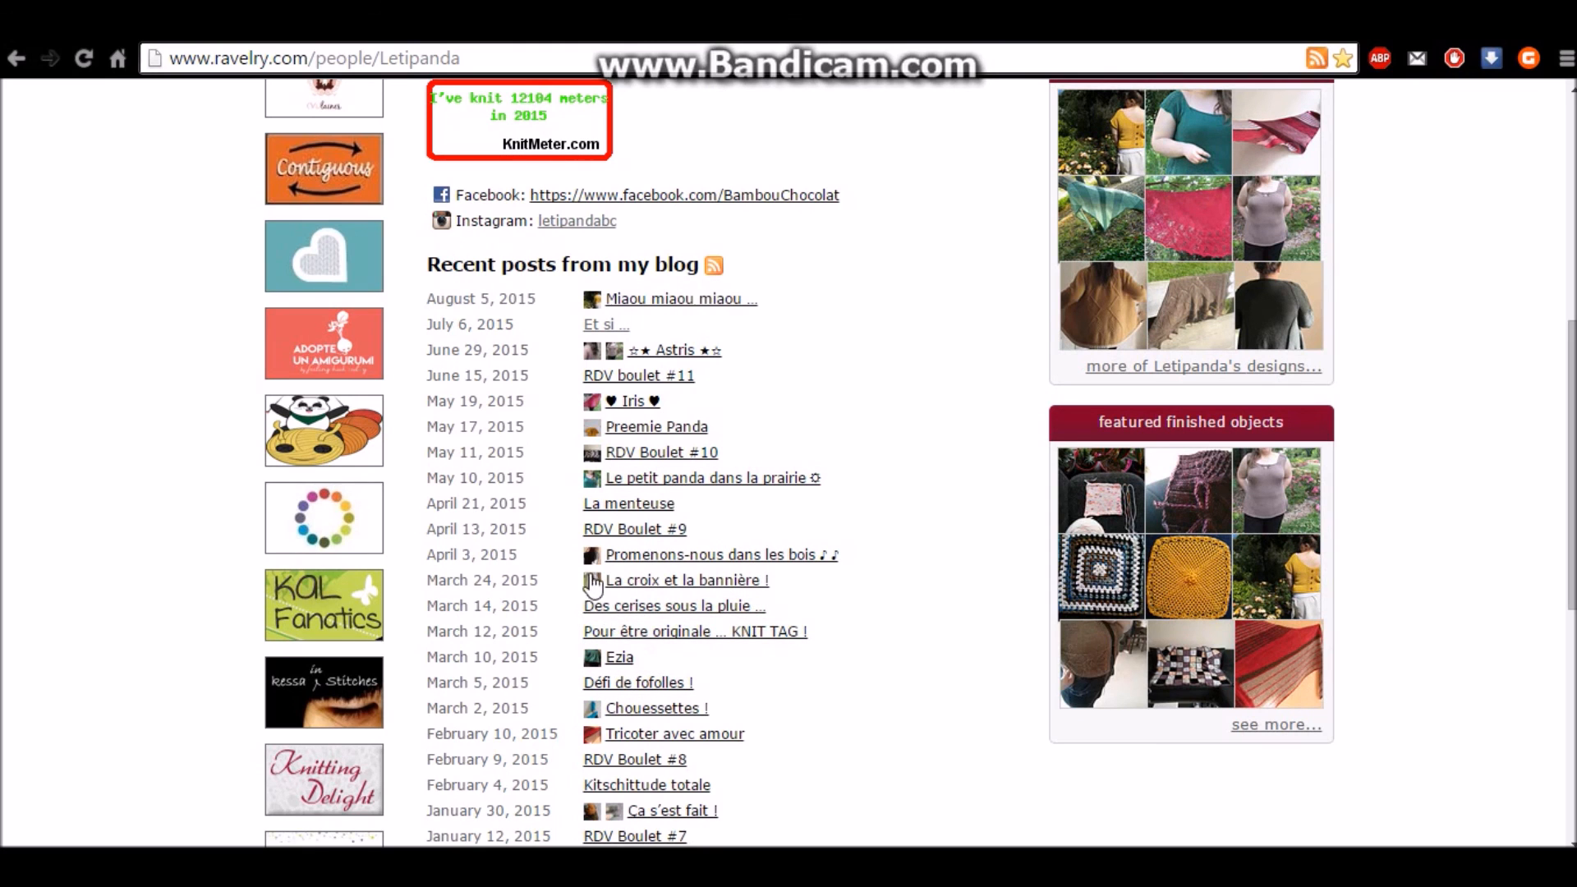
scroll(624, 324, "down", 5)
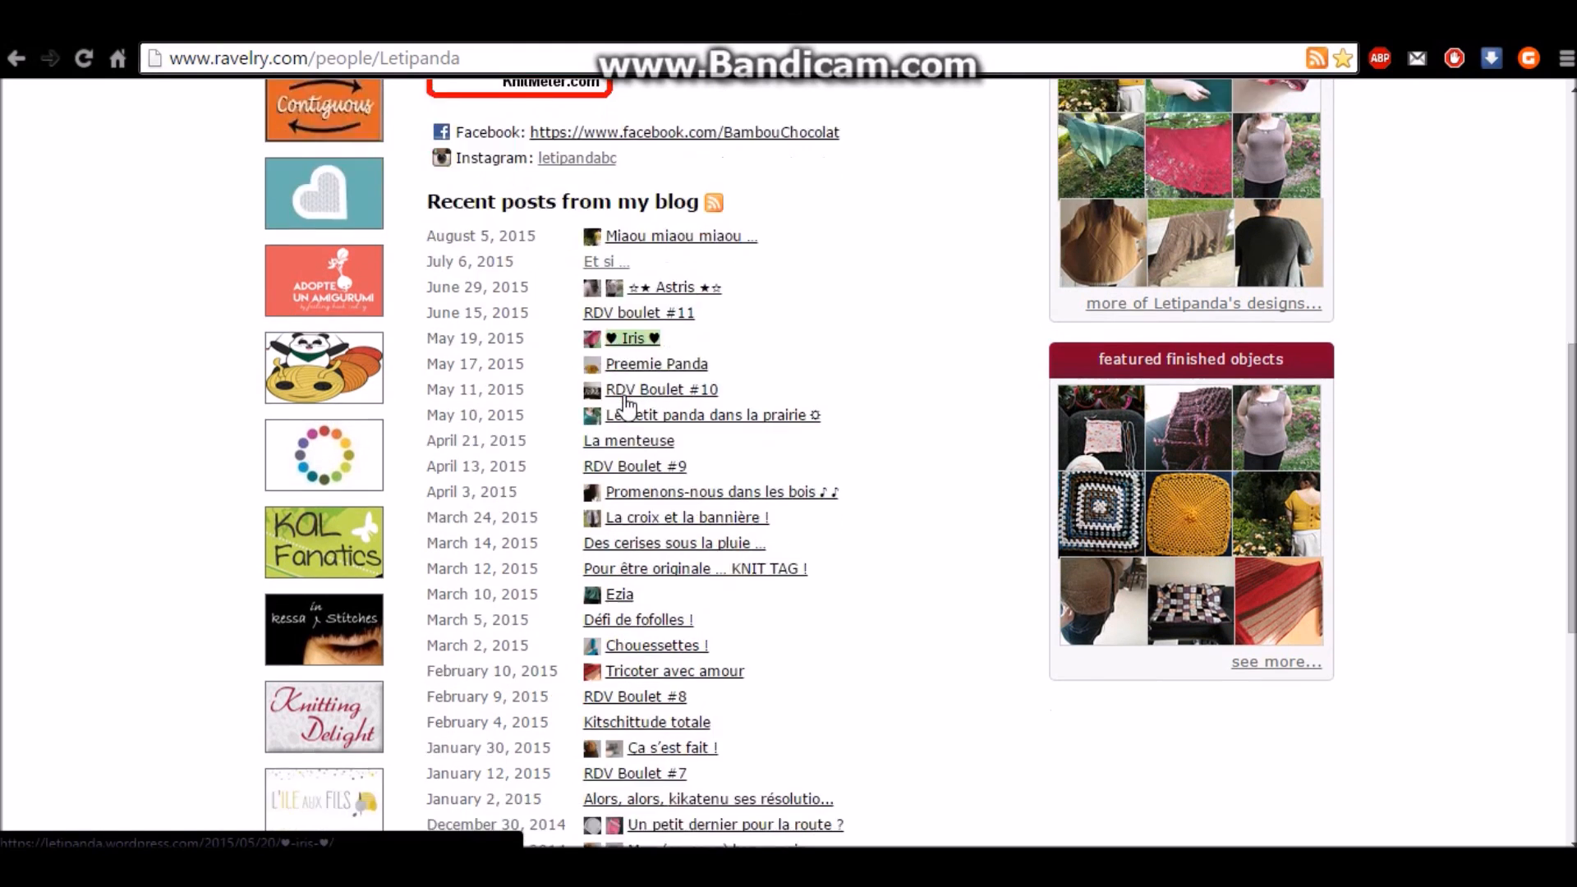
scroll(607, 386, "up", 13)
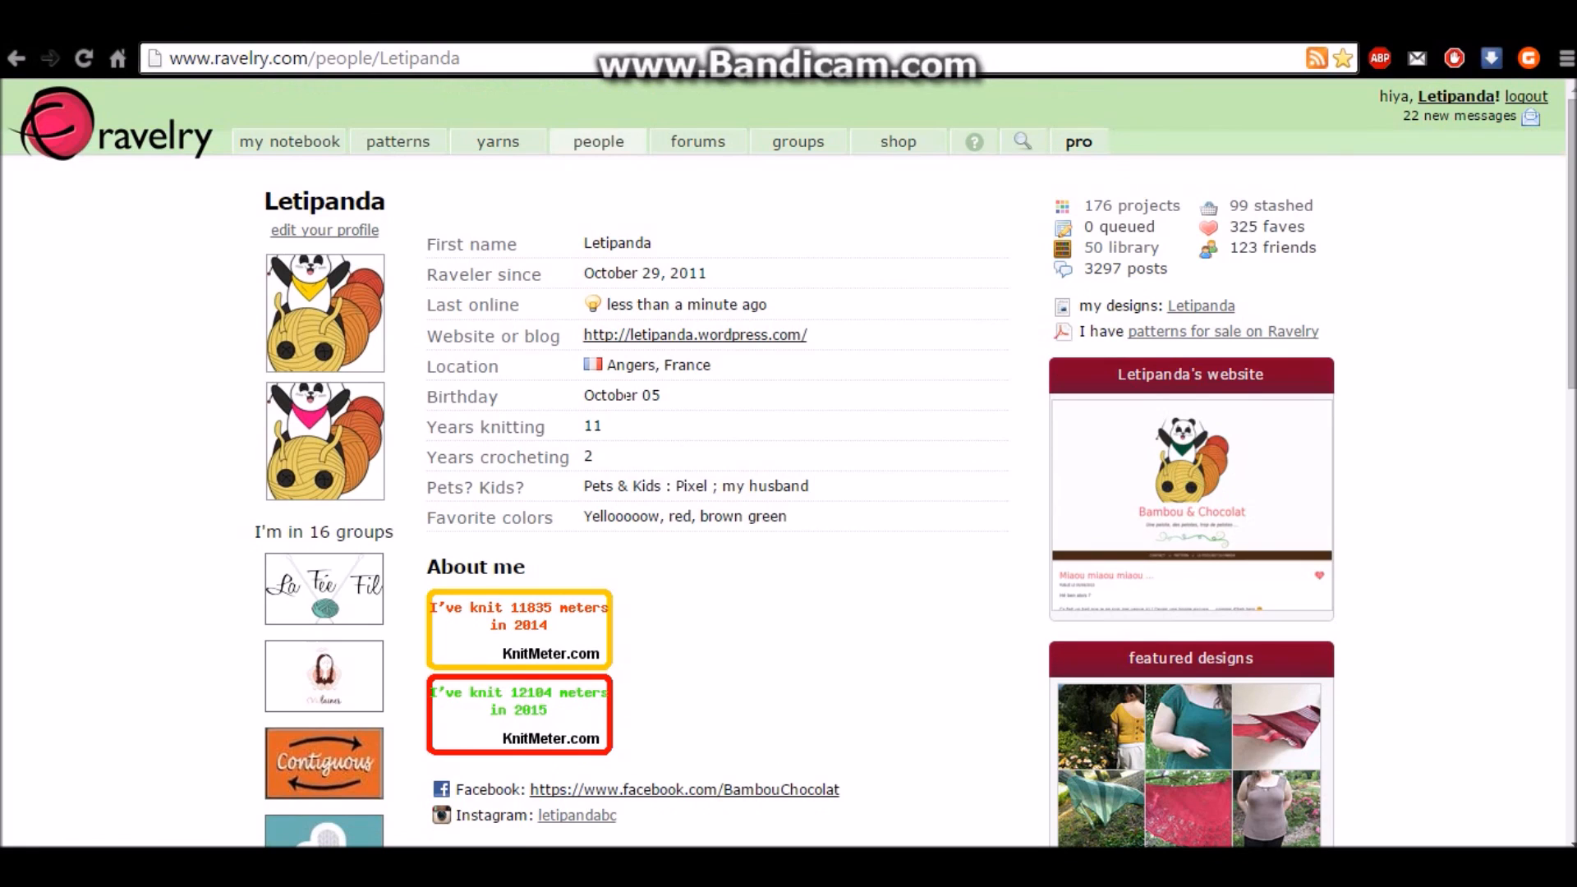